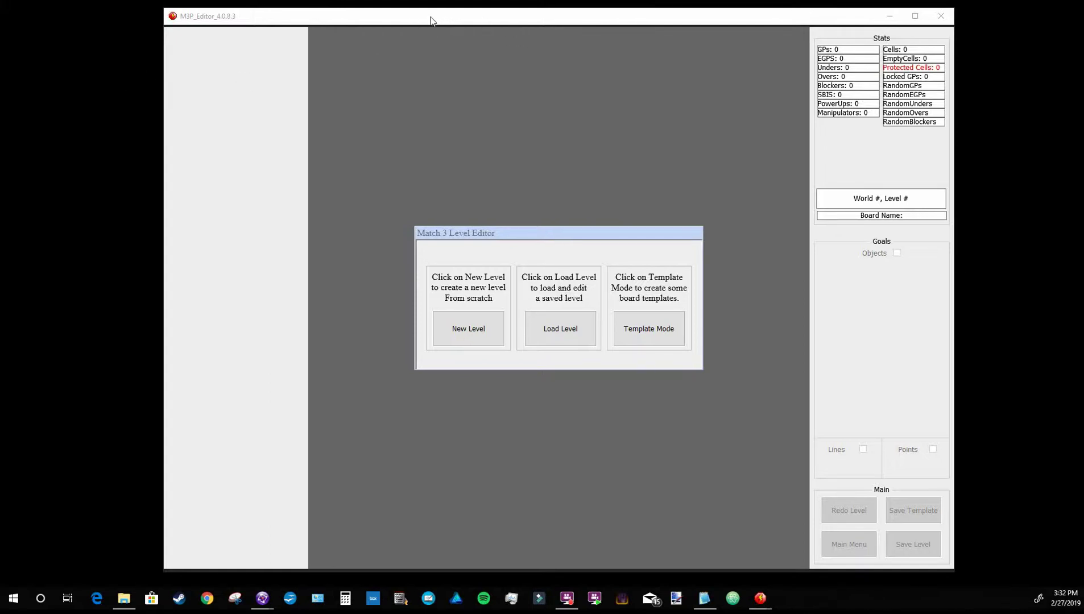
Arrange the MatchGame window and the M3P_Editor window side by side, leaving the editor in front
drag(438, 21, 559, 15)
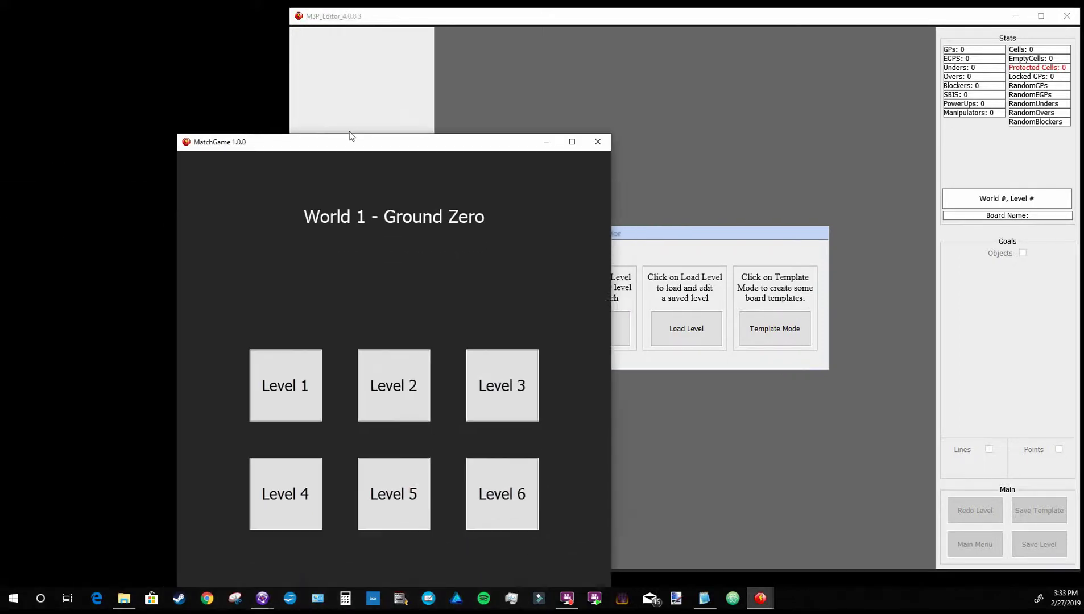
drag(353, 135, 181, 20)
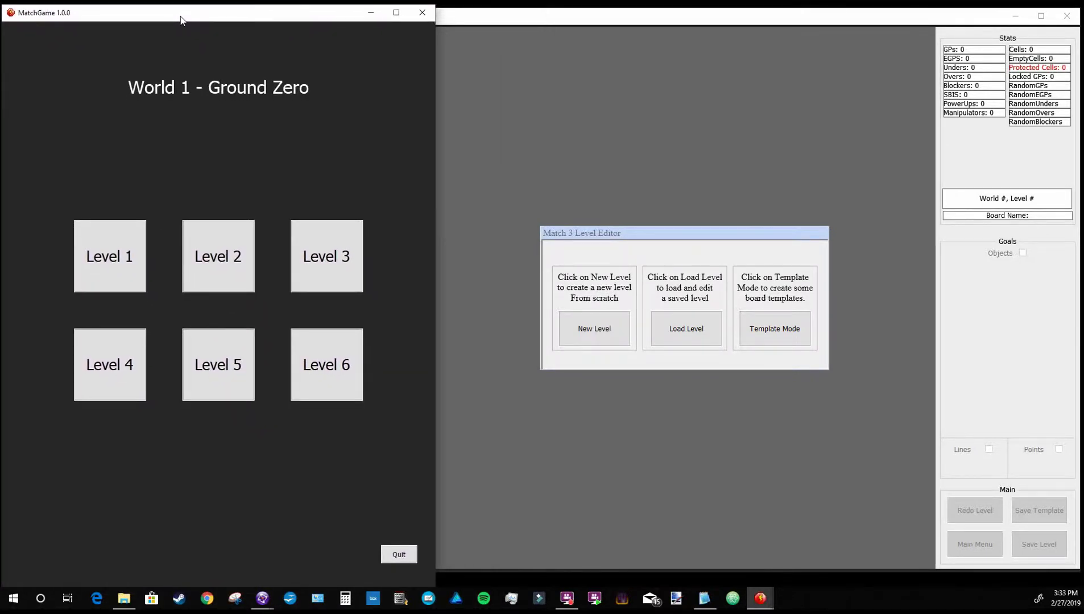
click(653, 80)
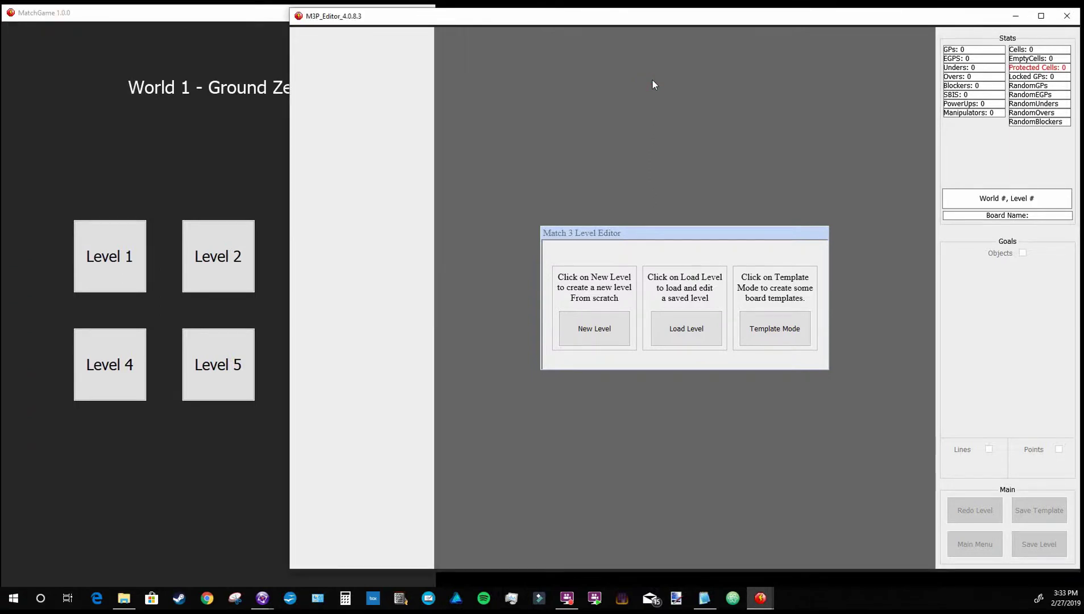
click(201, 21)
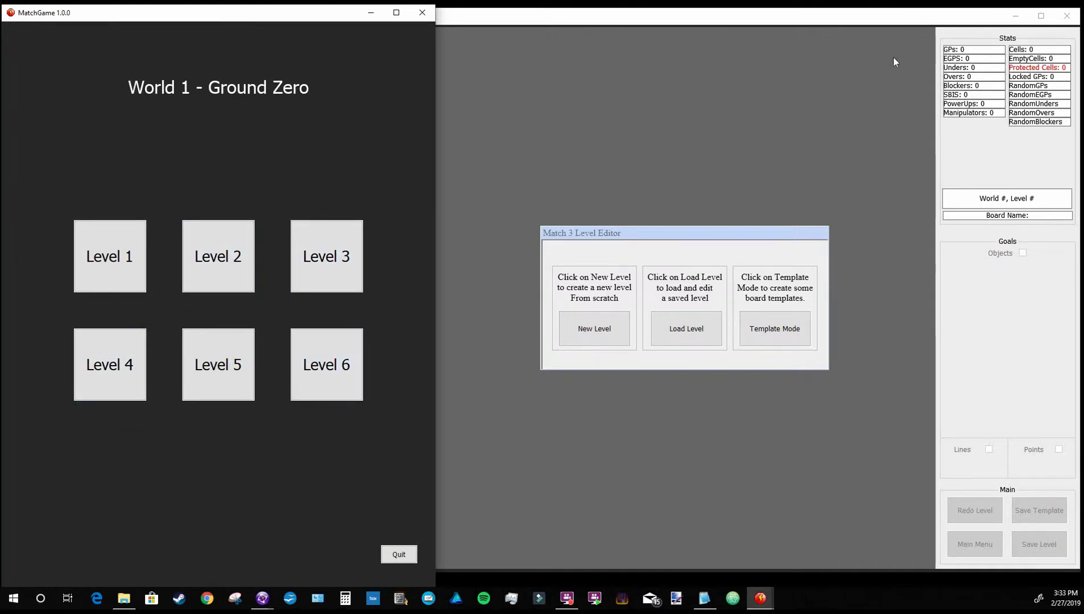
click(779, 92)
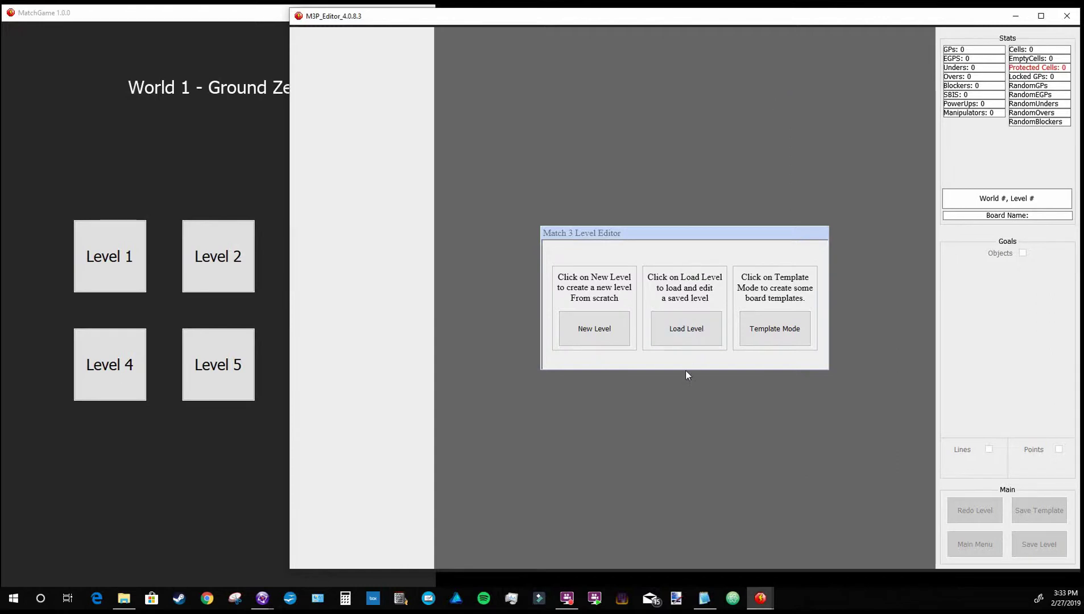
Open the loader for saved levels and preview the boards of several levels in the Ground Zero world
click(700, 339)
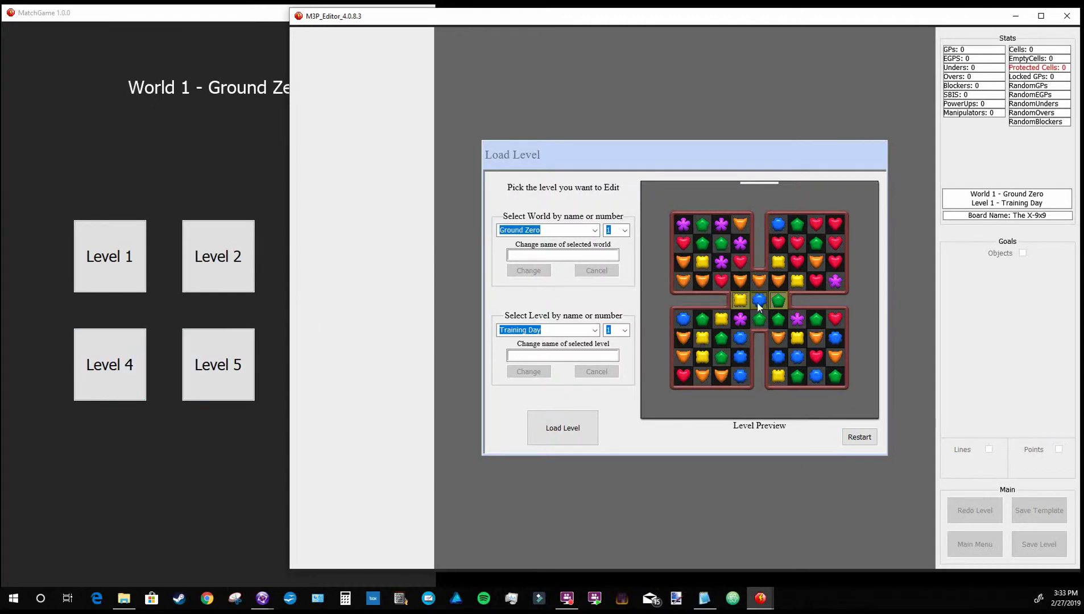
click(594, 231)
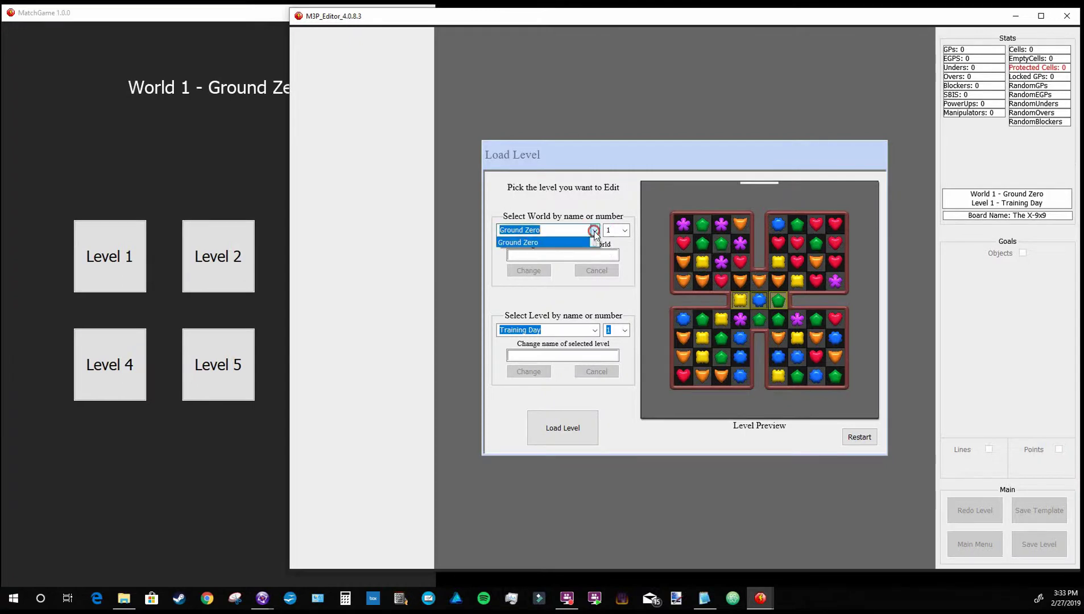
click(560, 202)
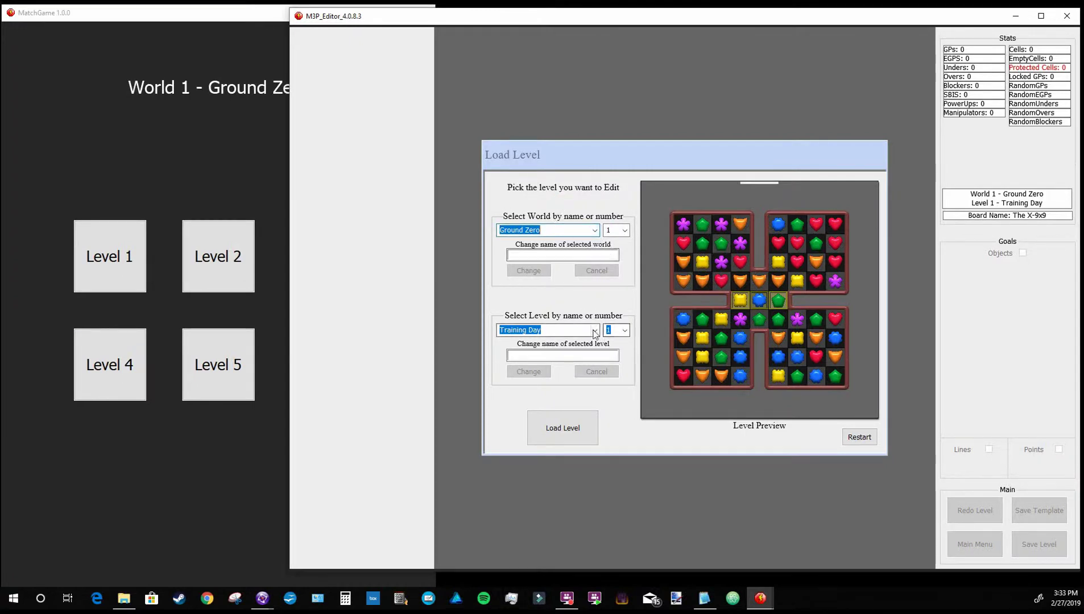
click(594, 330)
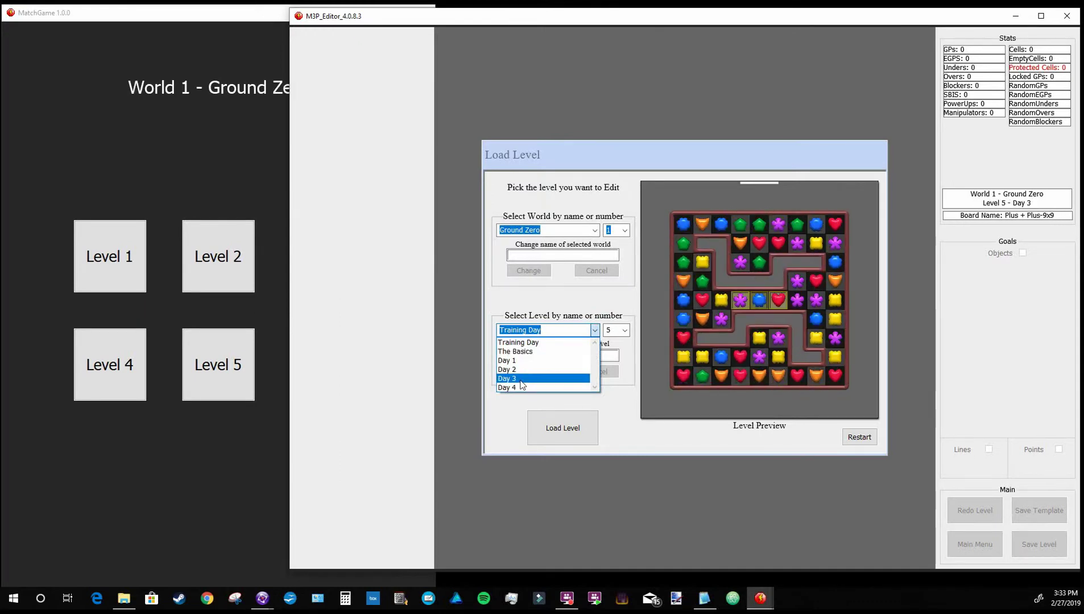
click(537, 344)
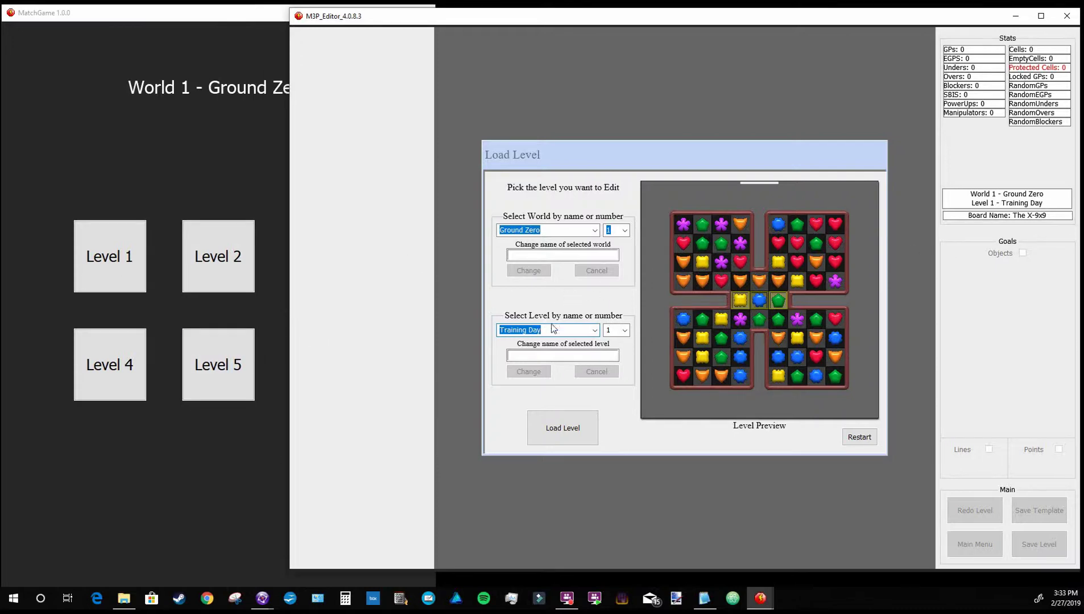
click(593, 330)
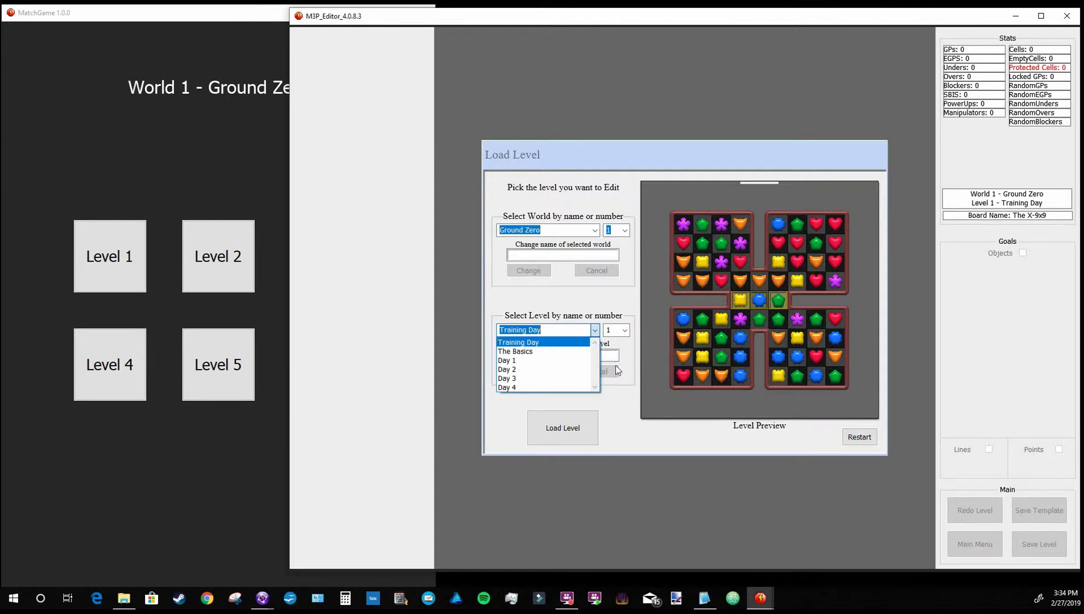
click(541, 362)
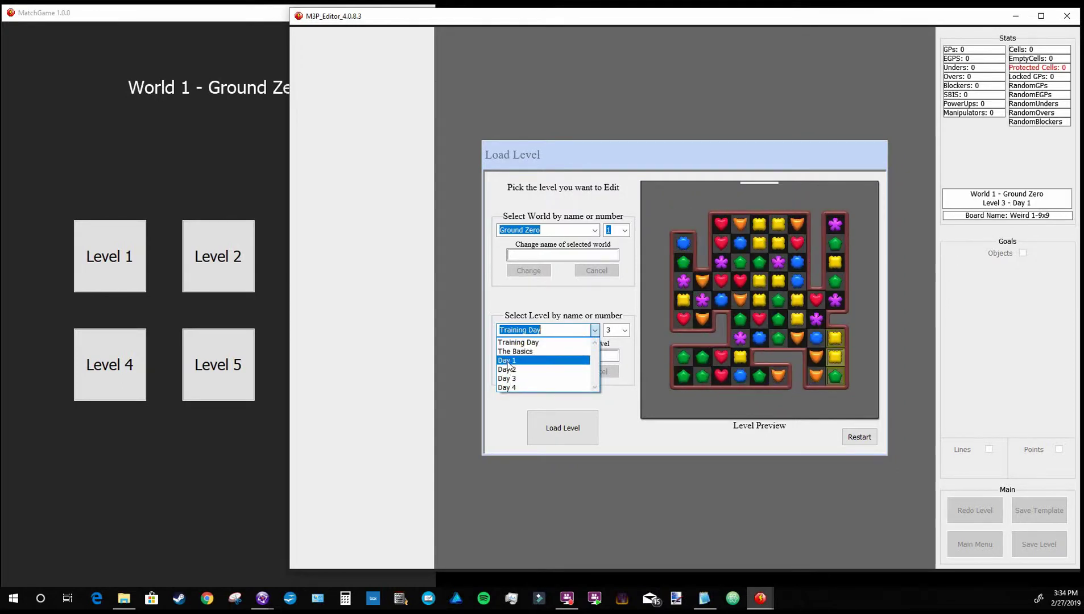
click(527, 335)
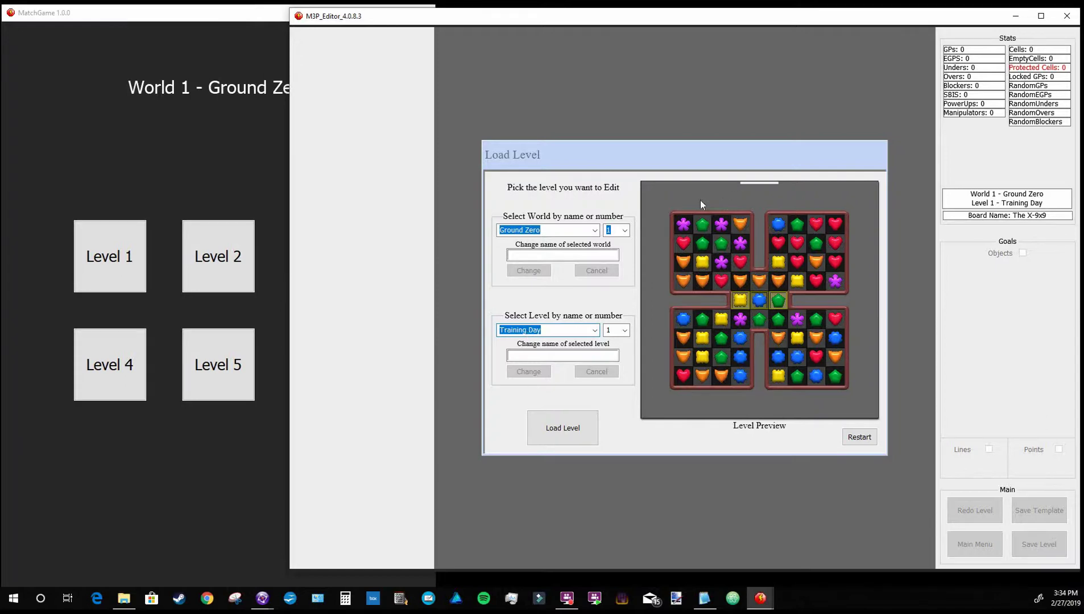
Load level 1, Training Day, of the Ground Zero world for editing
click(595, 329)
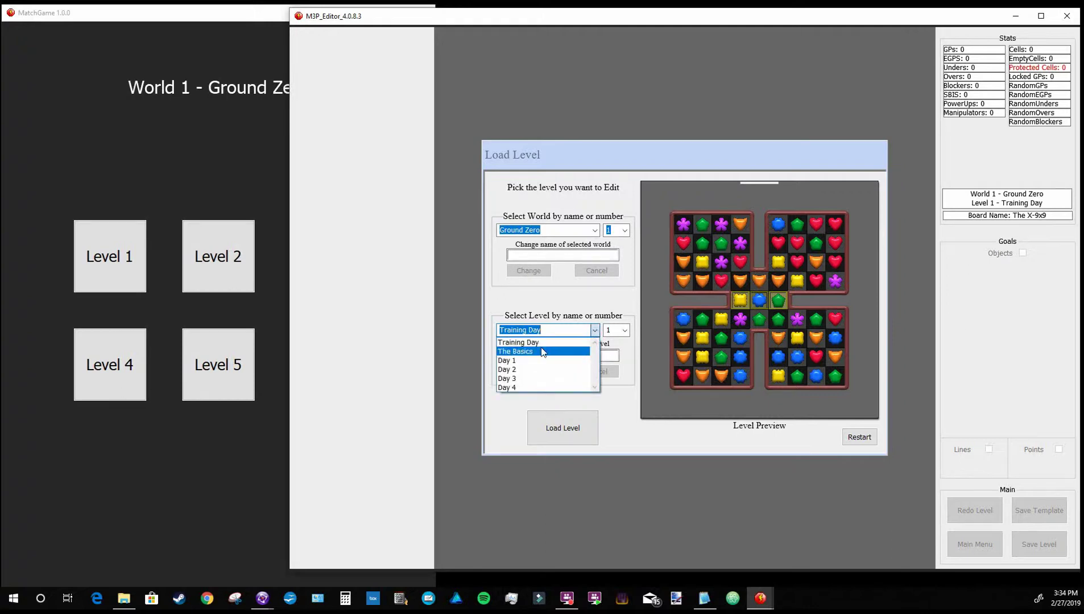
click(539, 343)
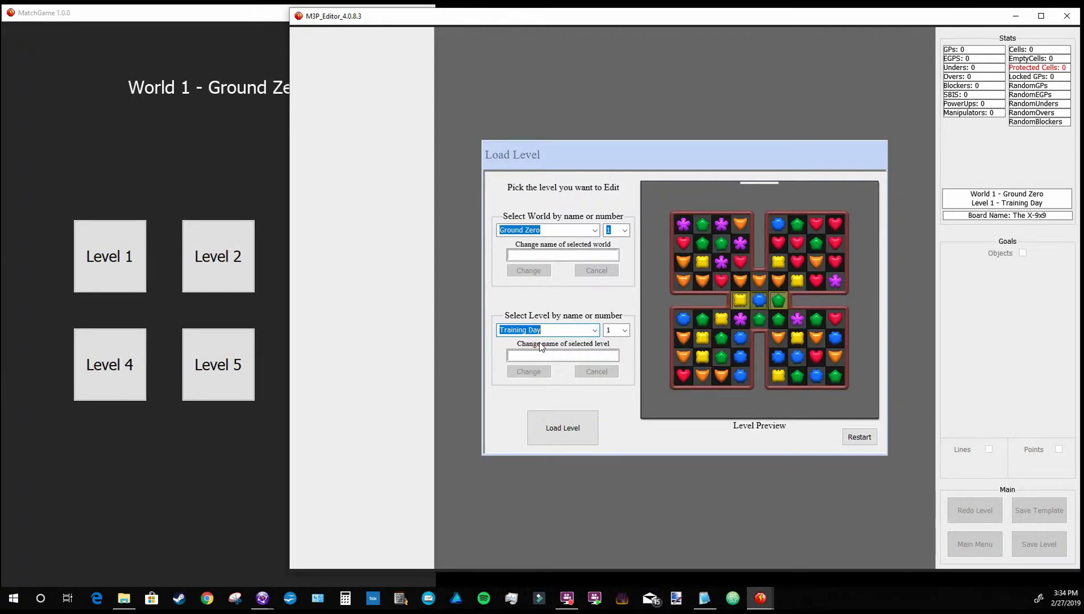
click(578, 438)
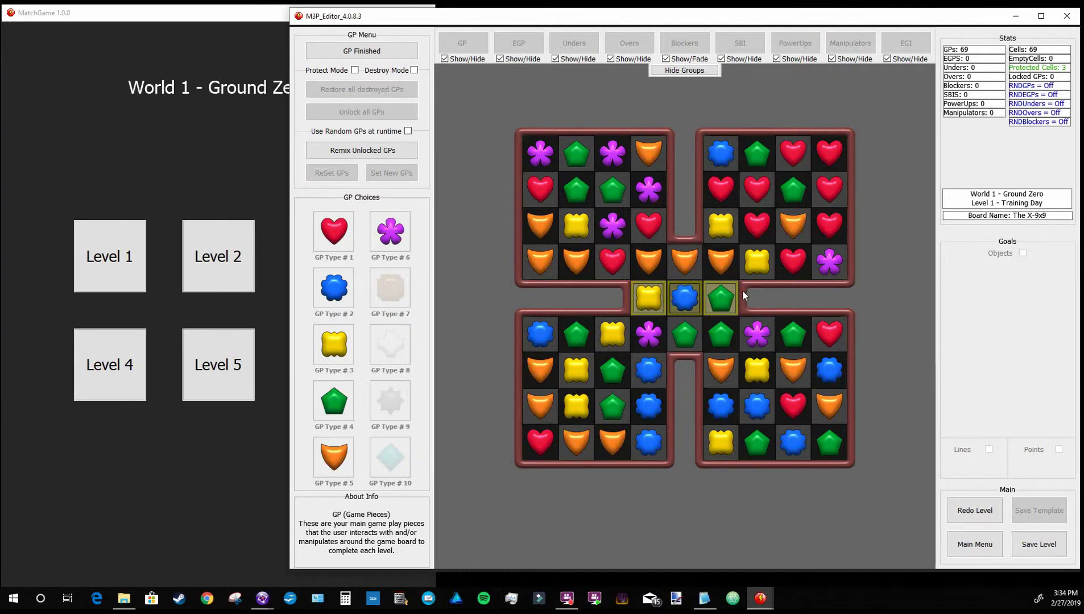
Switch to MatchGame and test Level 1 by reopening it from the level choices and restarting it
click(174, 153)
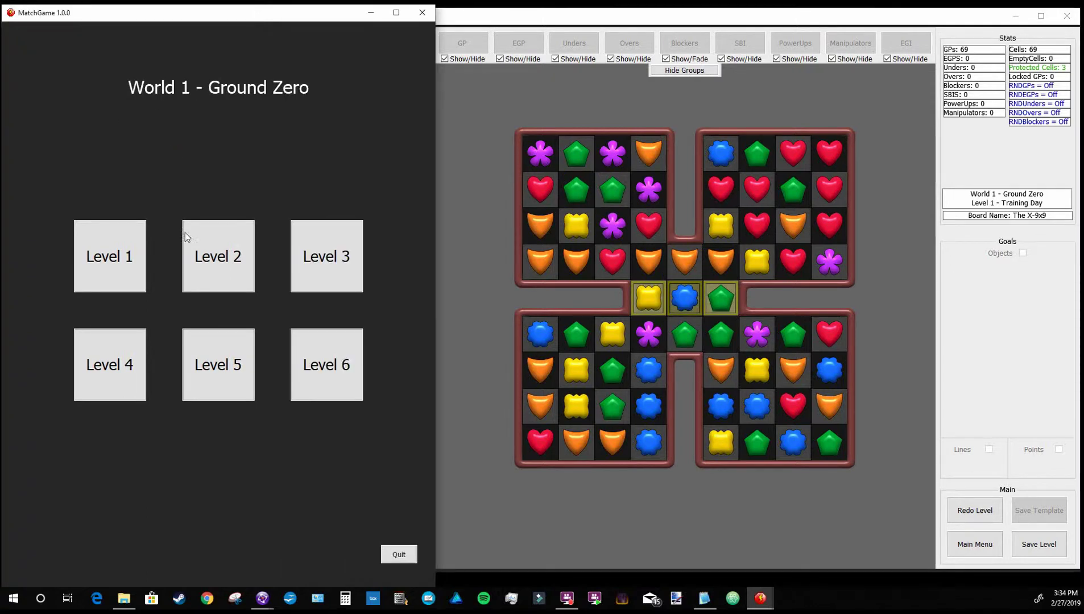
click(130, 262)
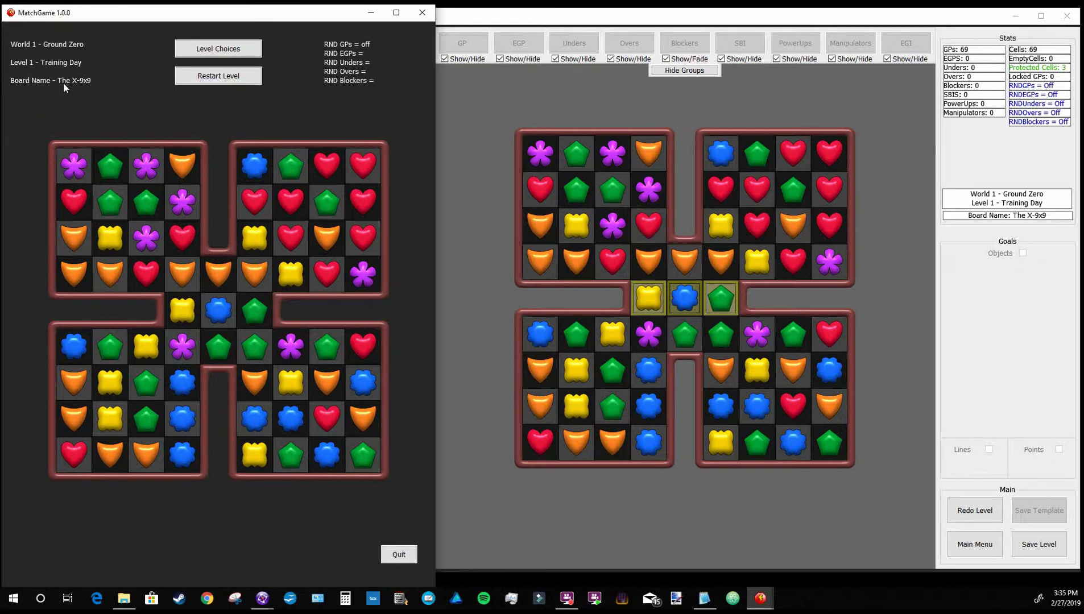
click(237, 55)
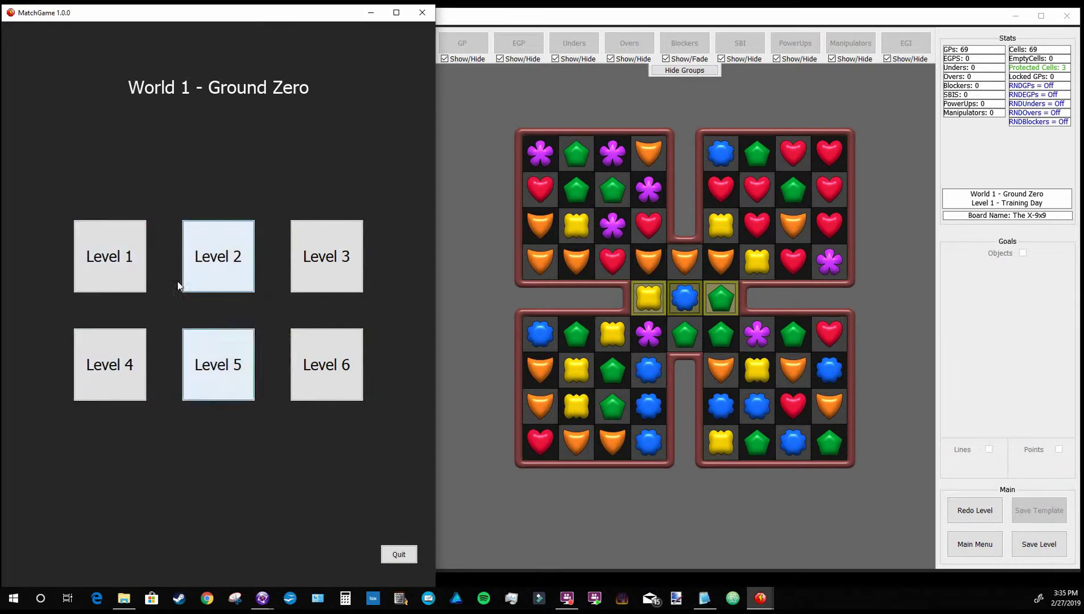
click(116, 280)
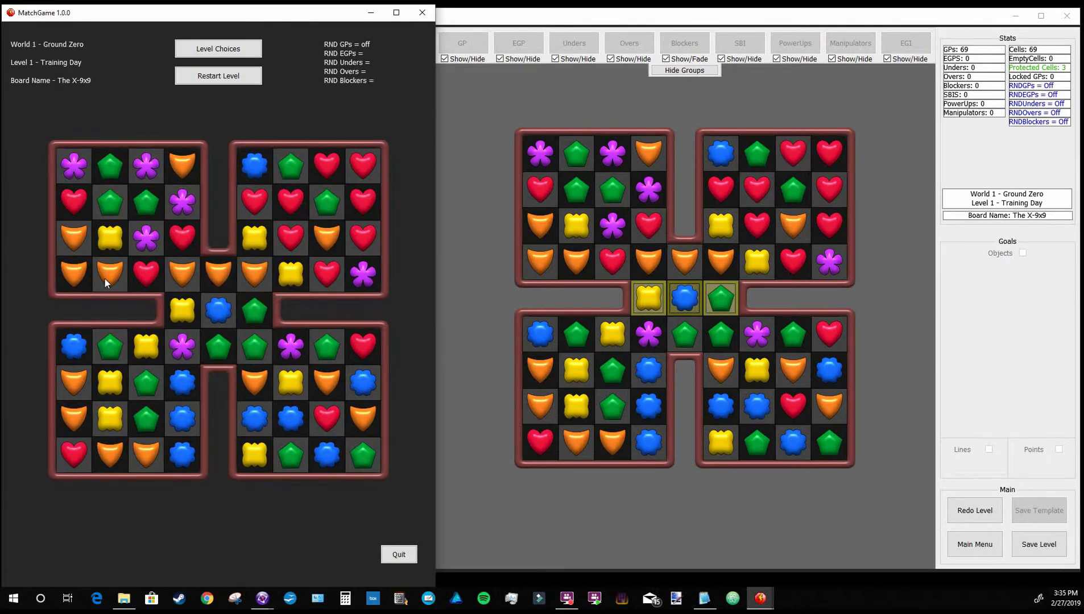
click(223, 78)
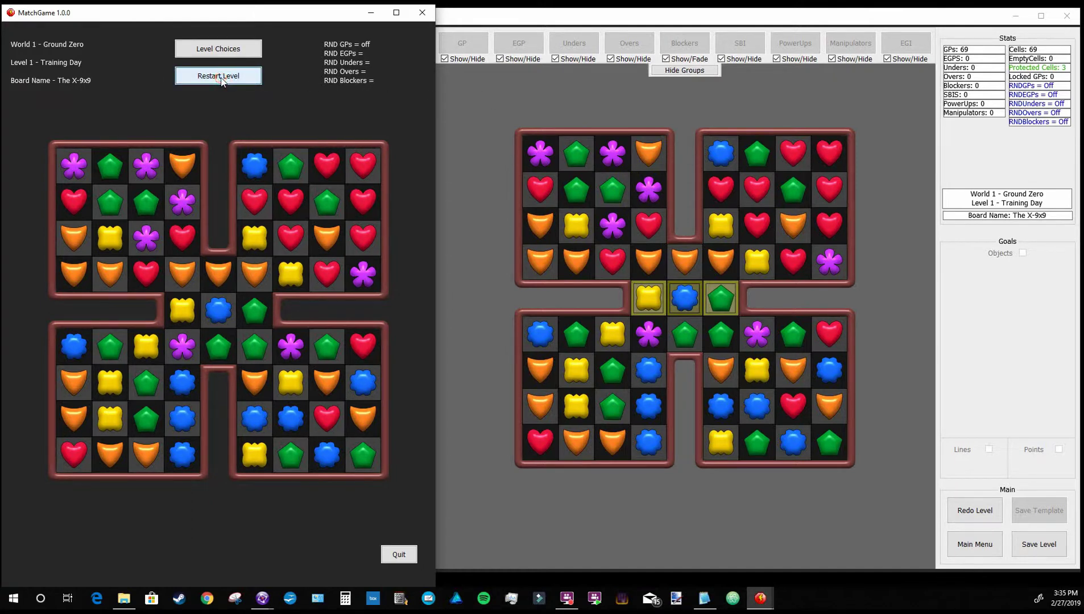
click(243, 79)
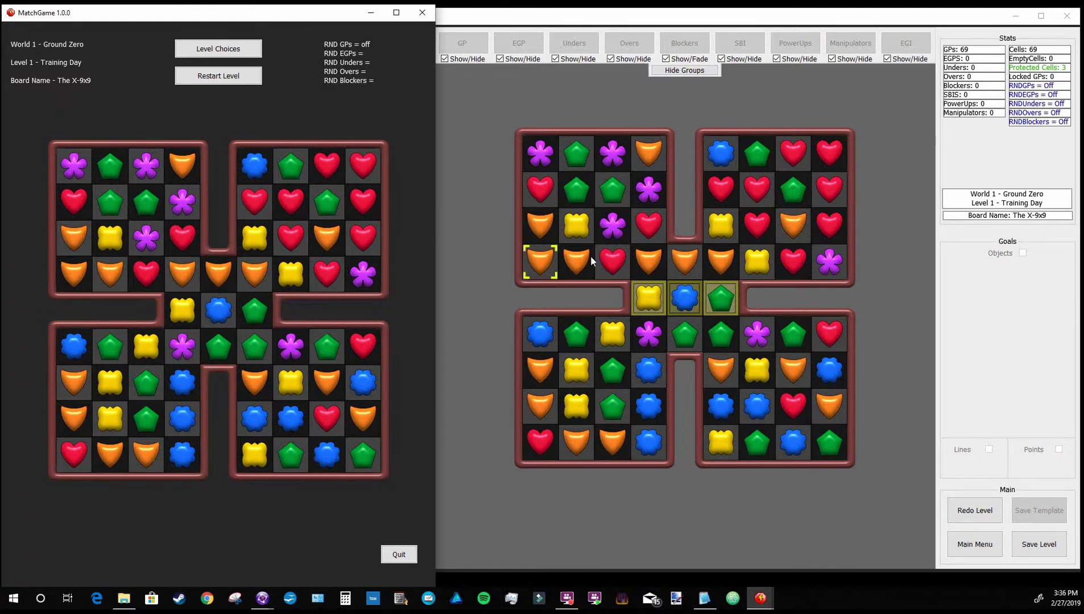
Switch to M3P_Editor, enable random GPs at runtime for Training Day, and save the level
click(711, 299)
click(878, 300)
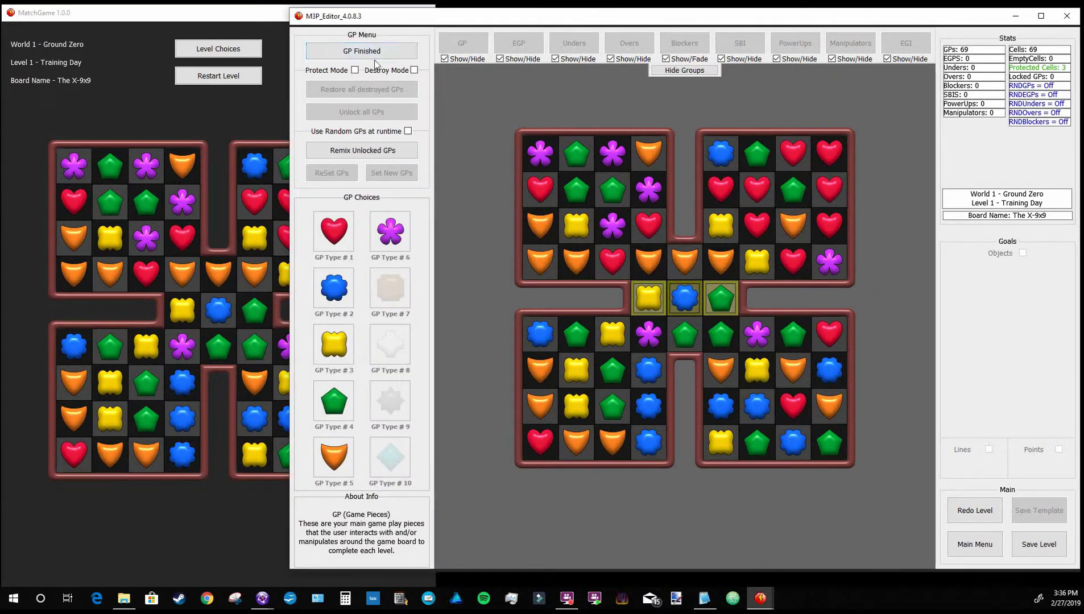
click(407, 132)
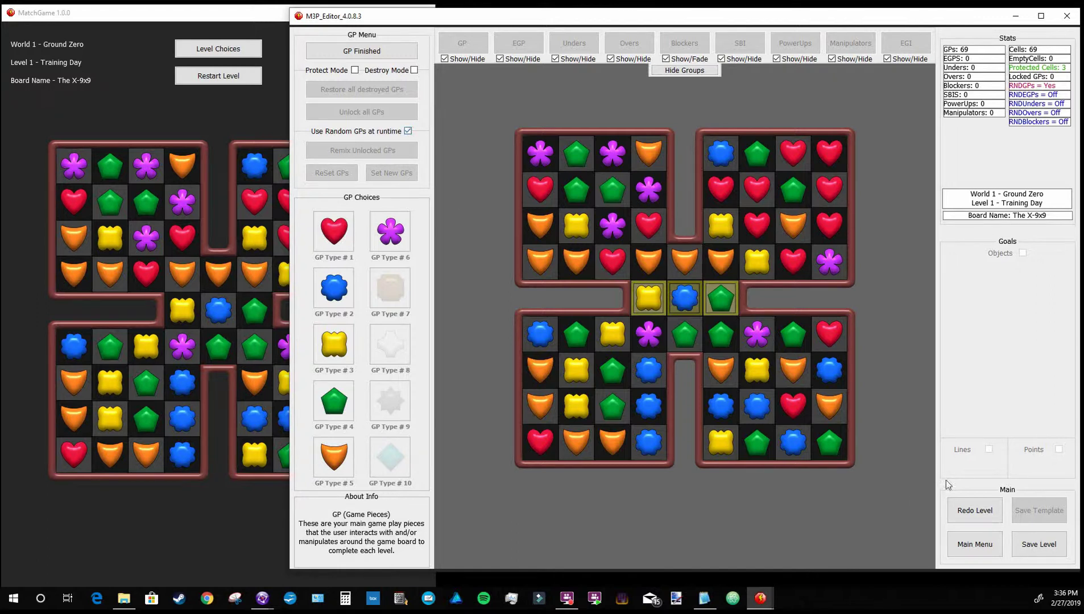
click(1036, 546)
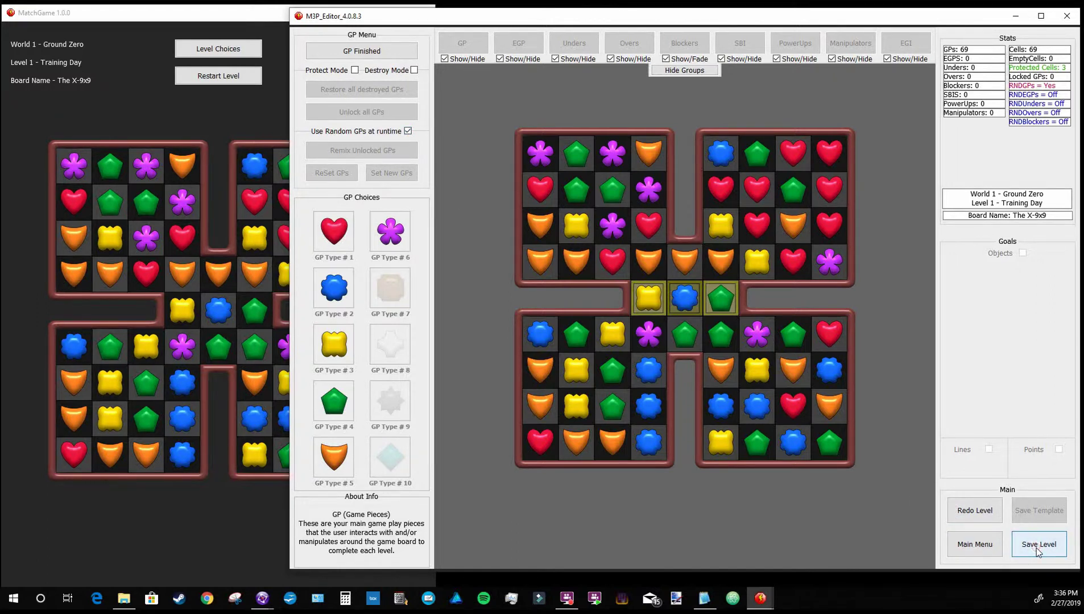
Switch to MatchGame, reload Level 1 from the level choices, and restart it twice to check the random pieces
click(195, 121)
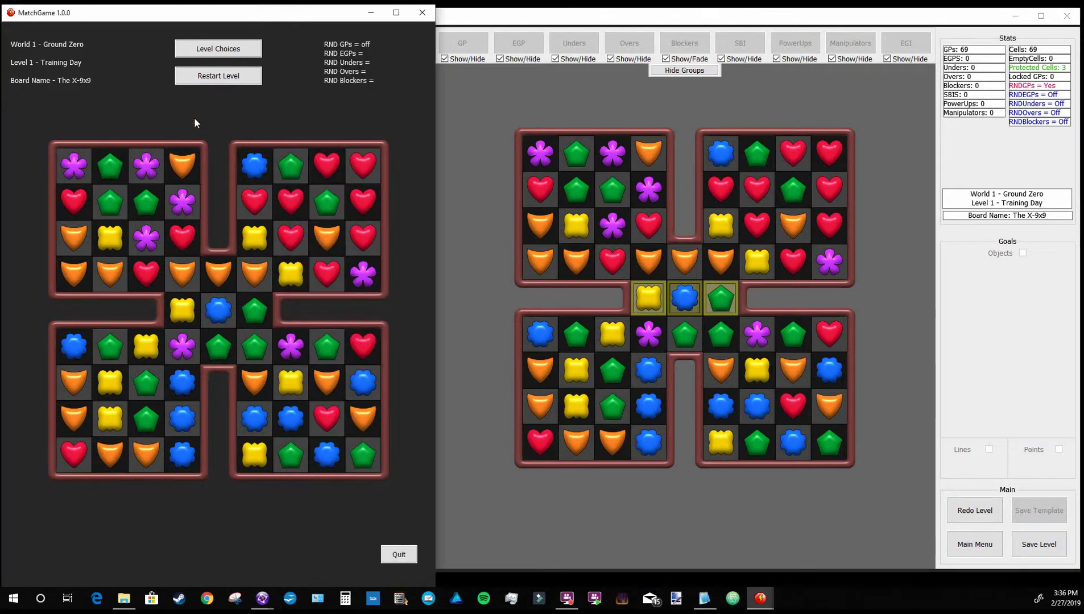
click(233, 50)
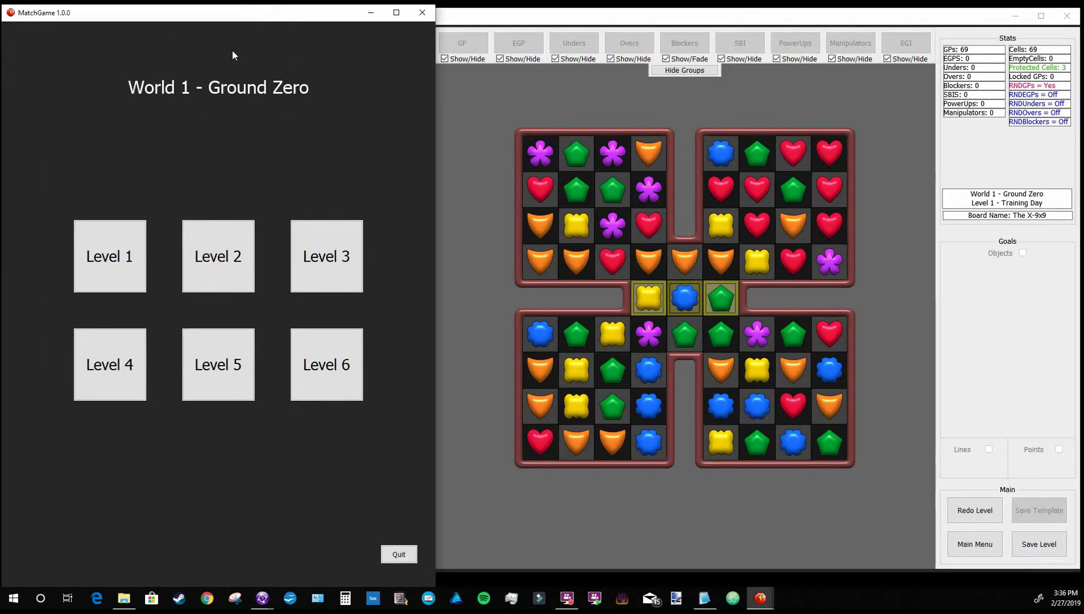
click(118, 269)
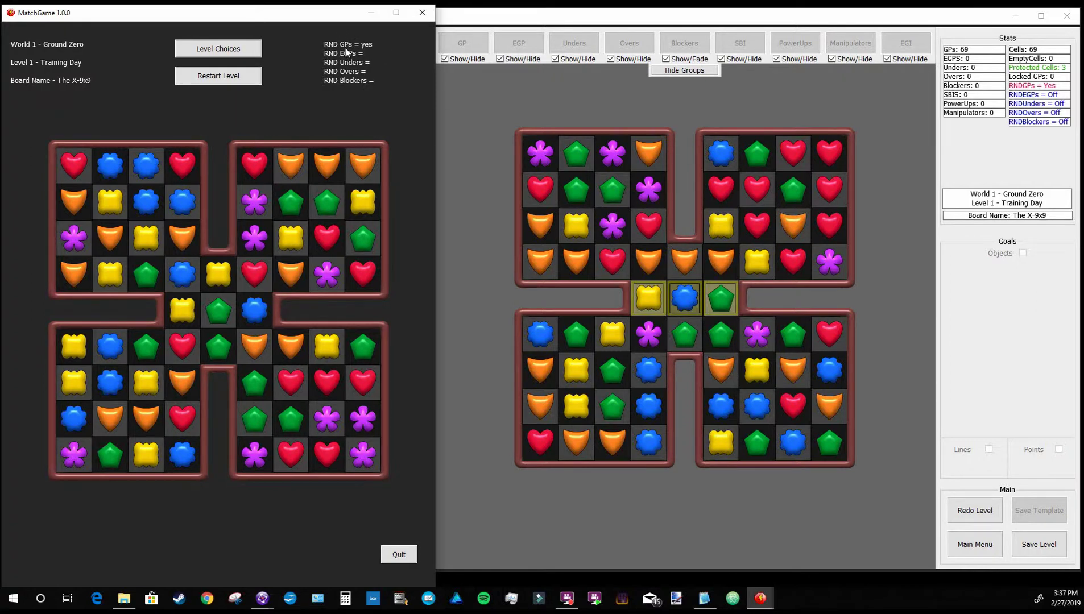
click(234, 83)
click(233, 82)
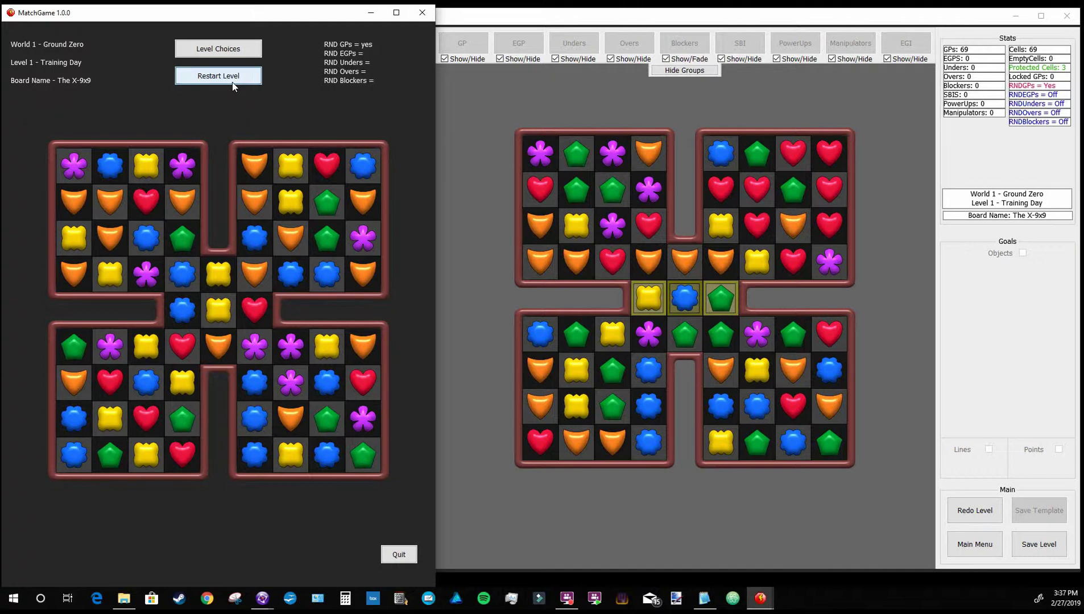
Switch to M3P_Editor, remove GP types 6, 3 and 4 from the level's game pieces, and save the level
click(487, 164)
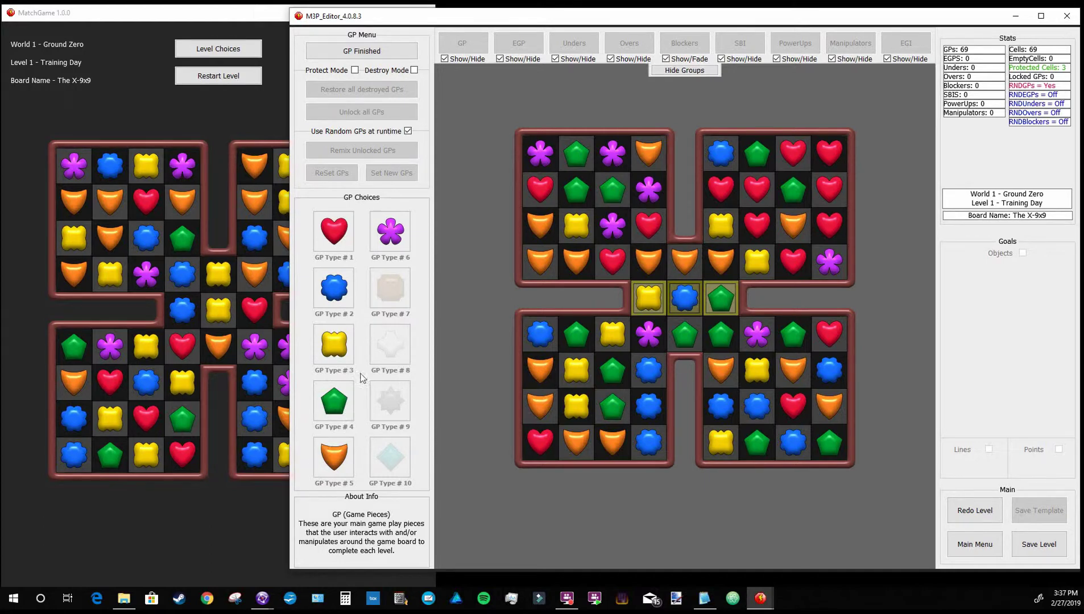
right_click(397, 236)
click(425, 295)
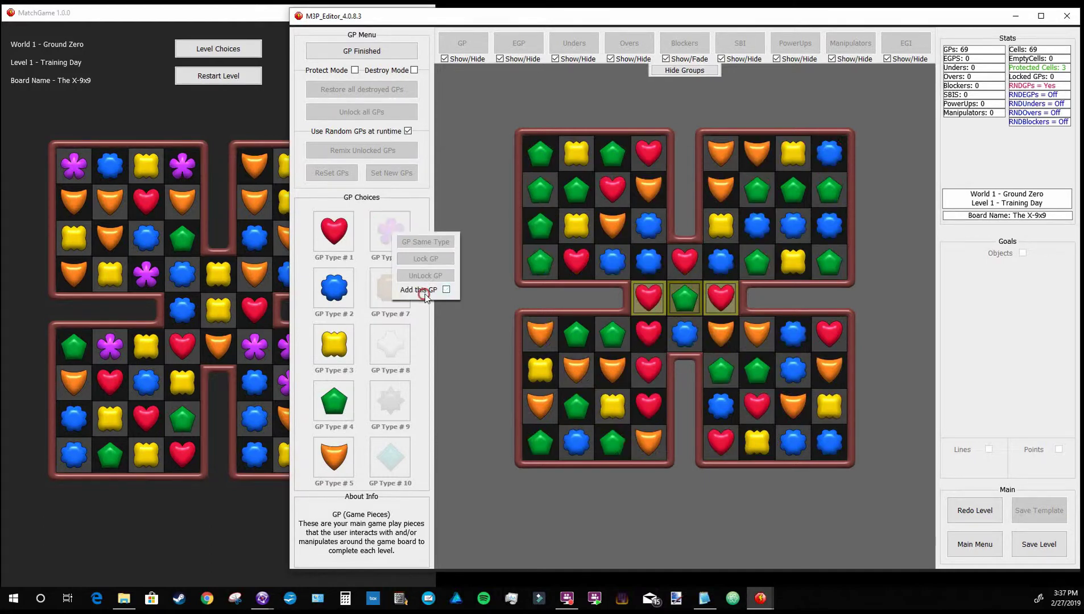
right_click(338, 347)
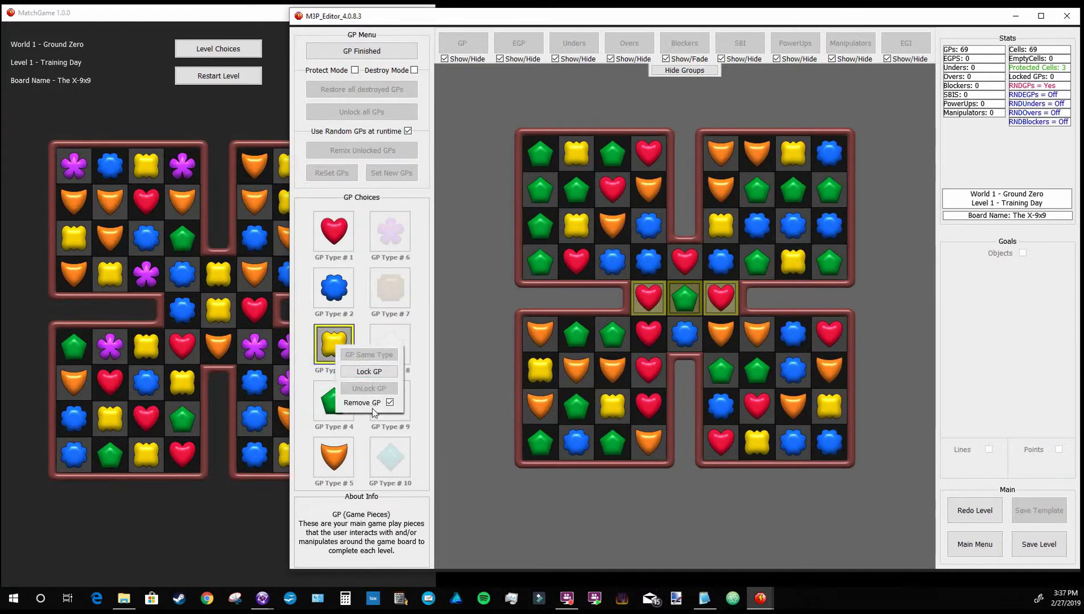
click(364, 402)
right_click(334, 402)
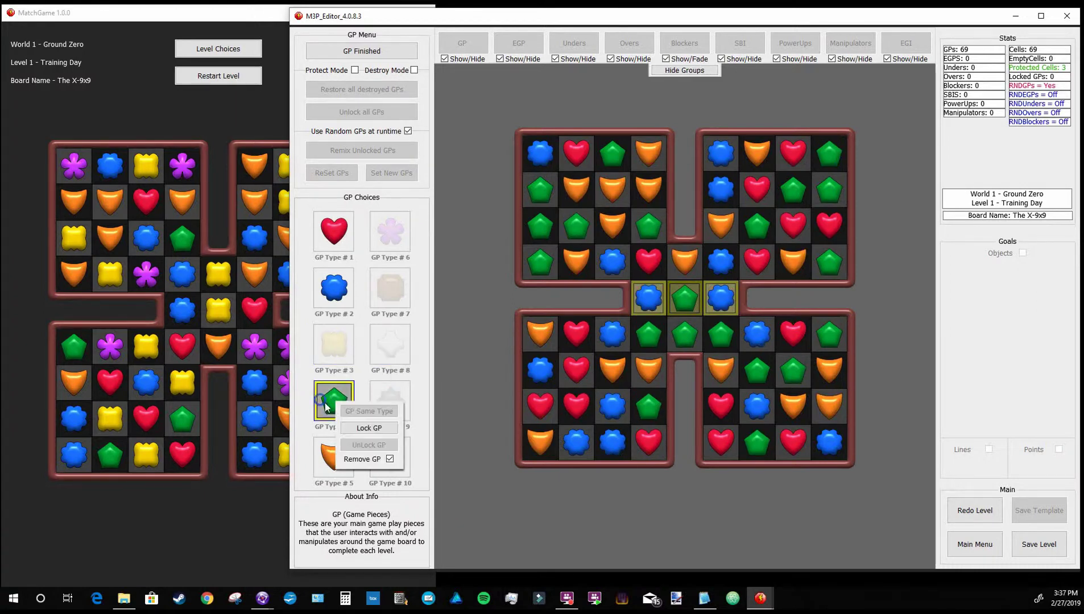
click(362, 460)
click(1036, 544)
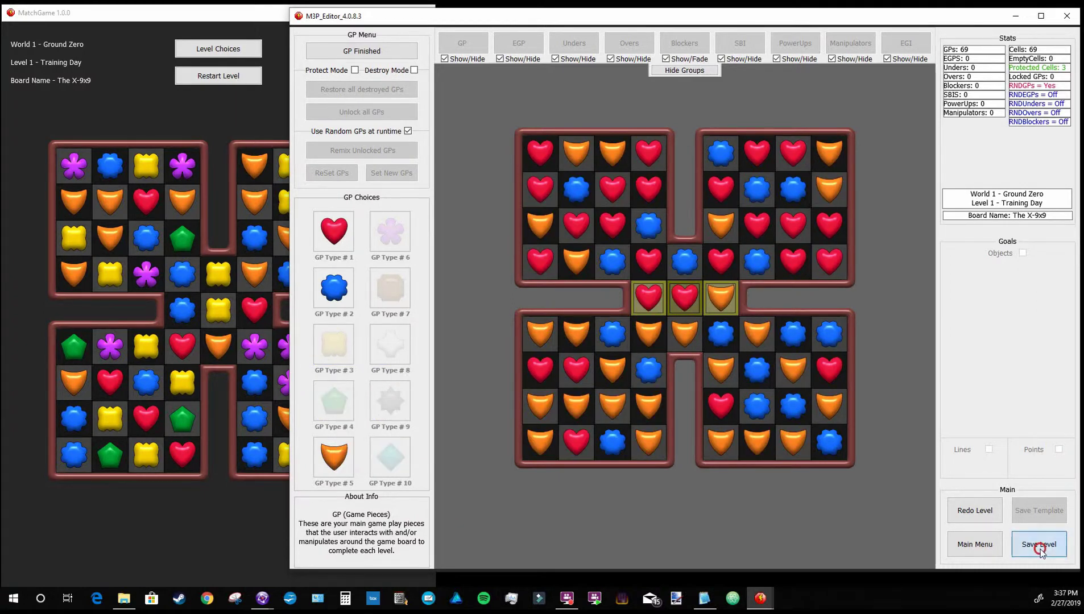
Switch to MatchGame, reopen Level 1 from the level choices, and restart it twice to check the reduced set of random pieces
click(181, 121)
click(237, 54)
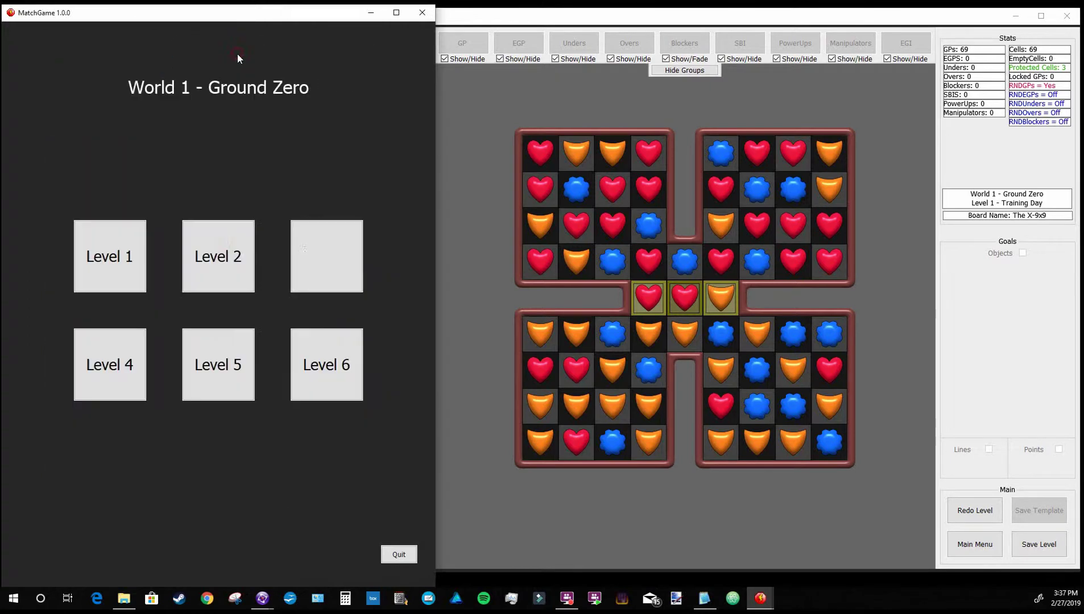
click(126, 269)
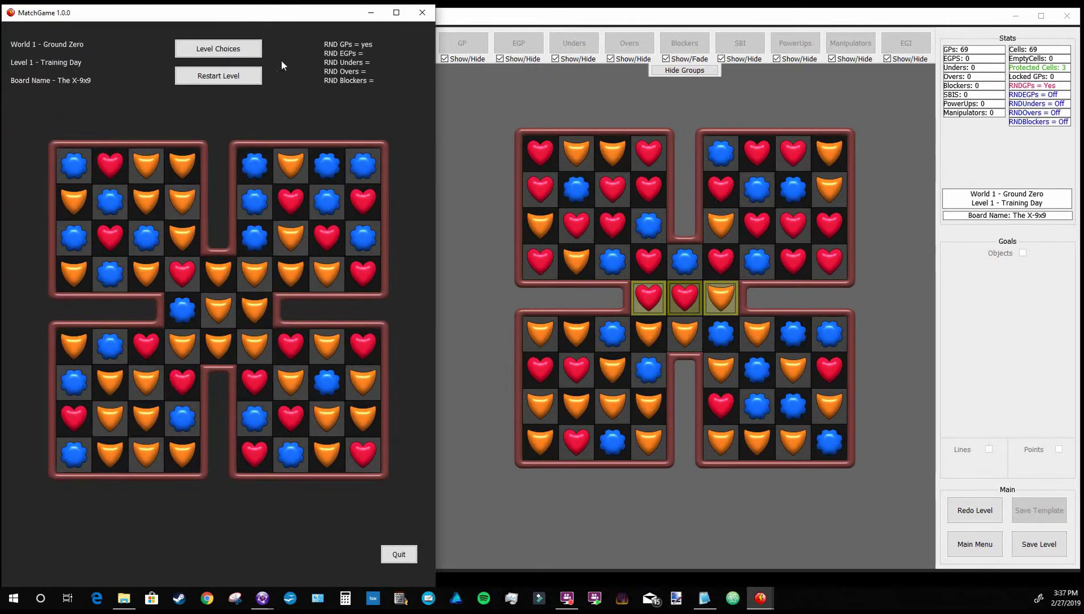
click(240, 79)
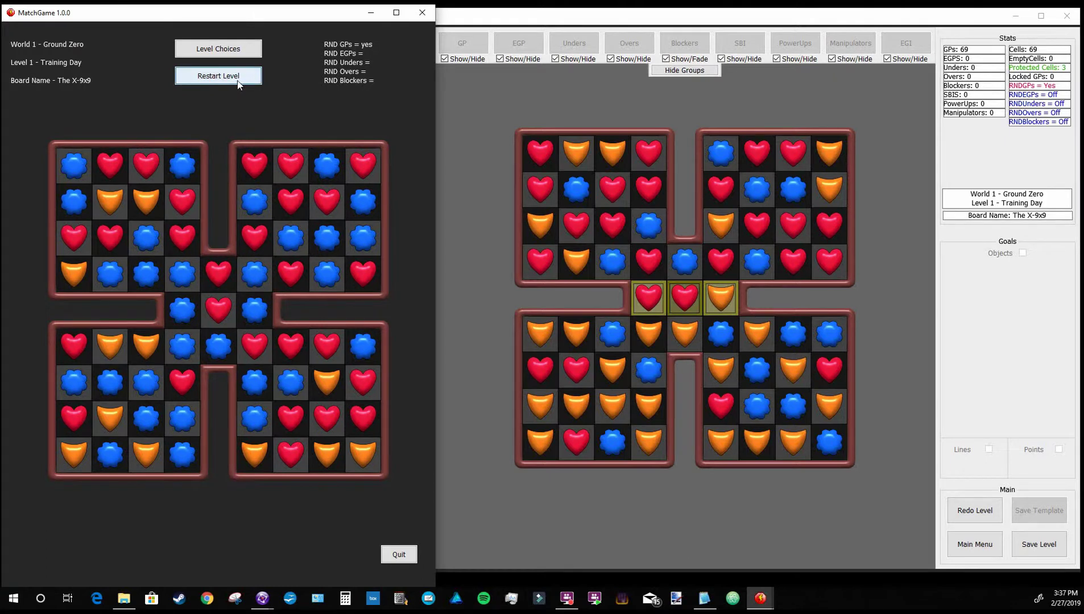
click(495, 274)
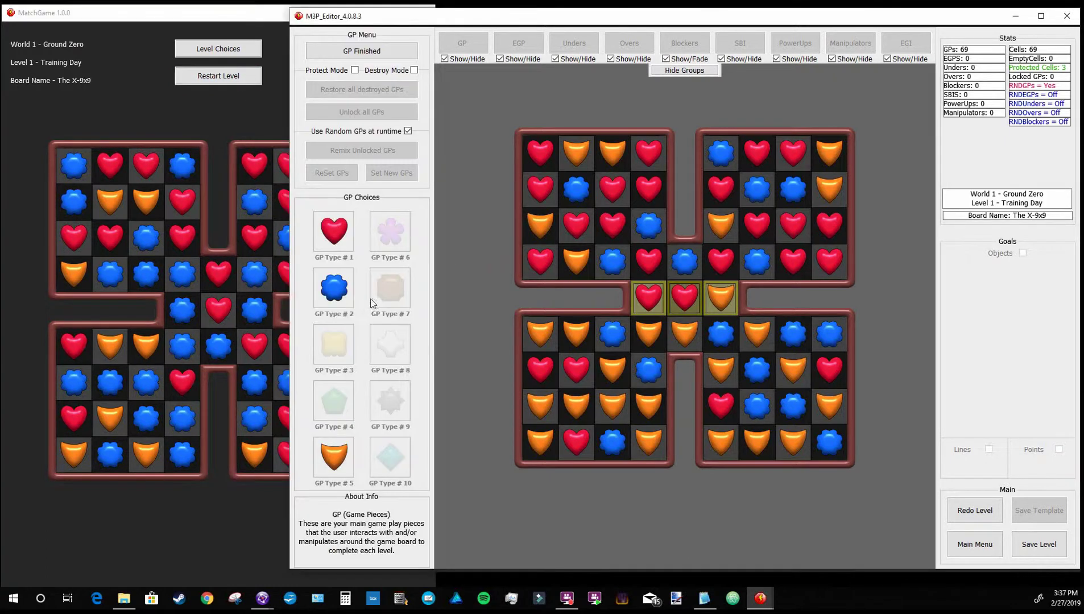
click(244, 108)
click(236, 78)
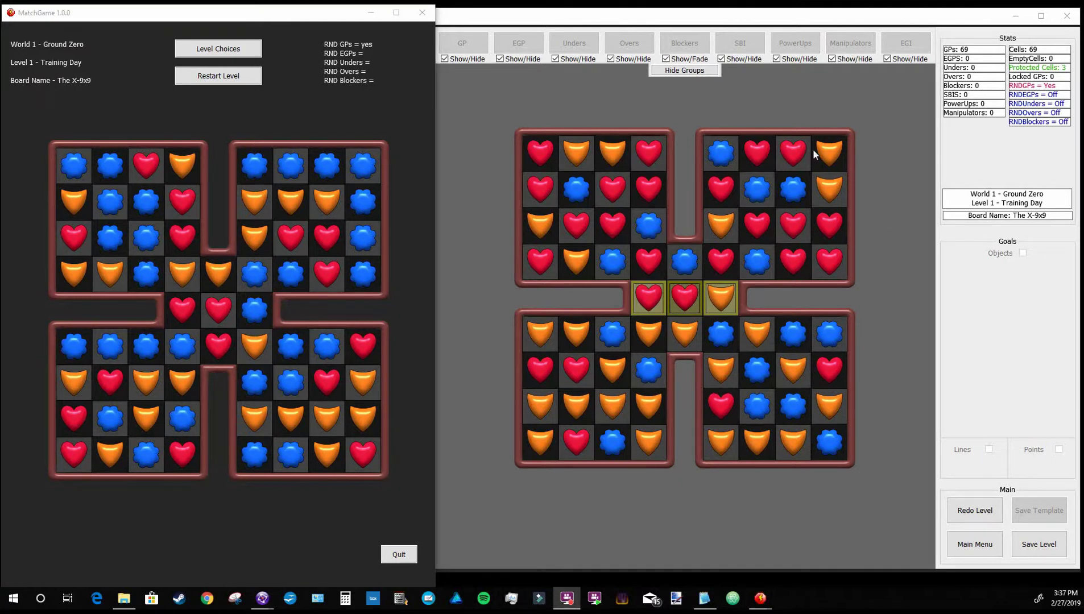
Switch to M3P_Editor, return to the main menu, and load level 2, The Basics, from world Ground Zero
click(837, 114)
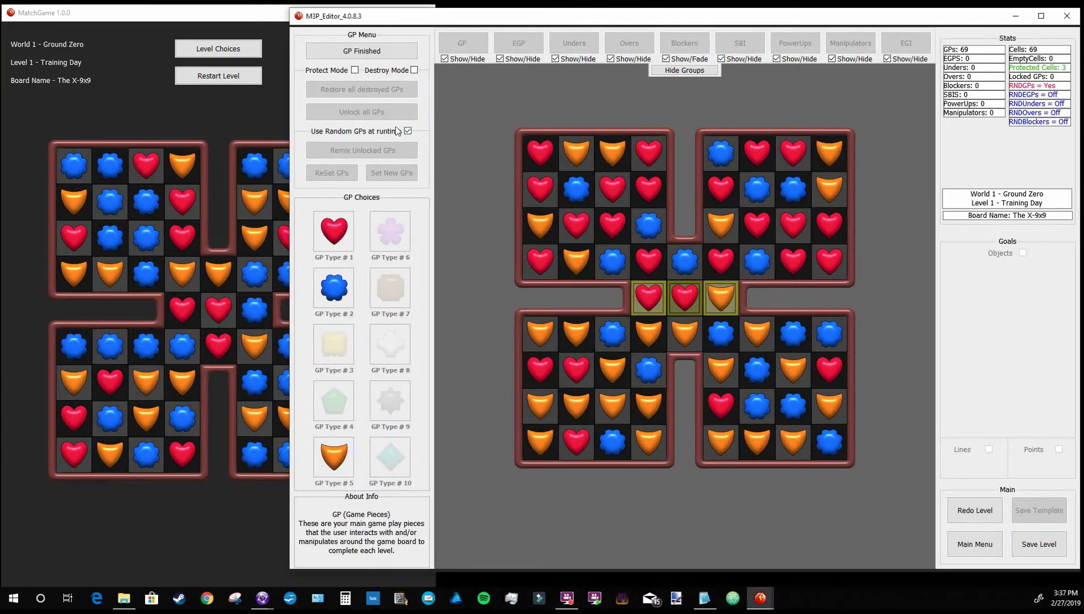
click(983, 545)
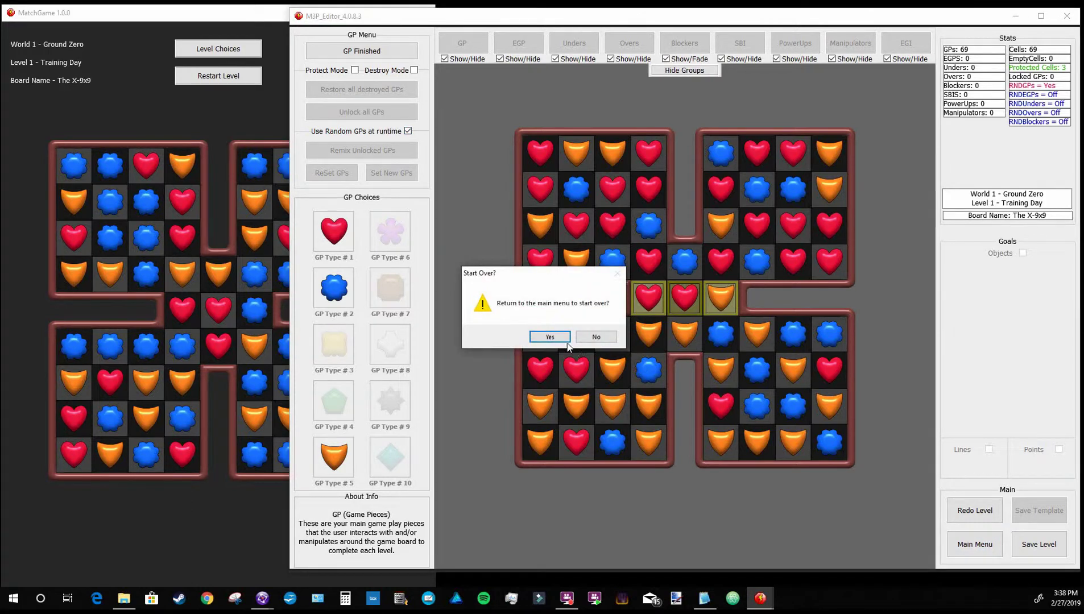
click(557, 336)
click(679, 336)
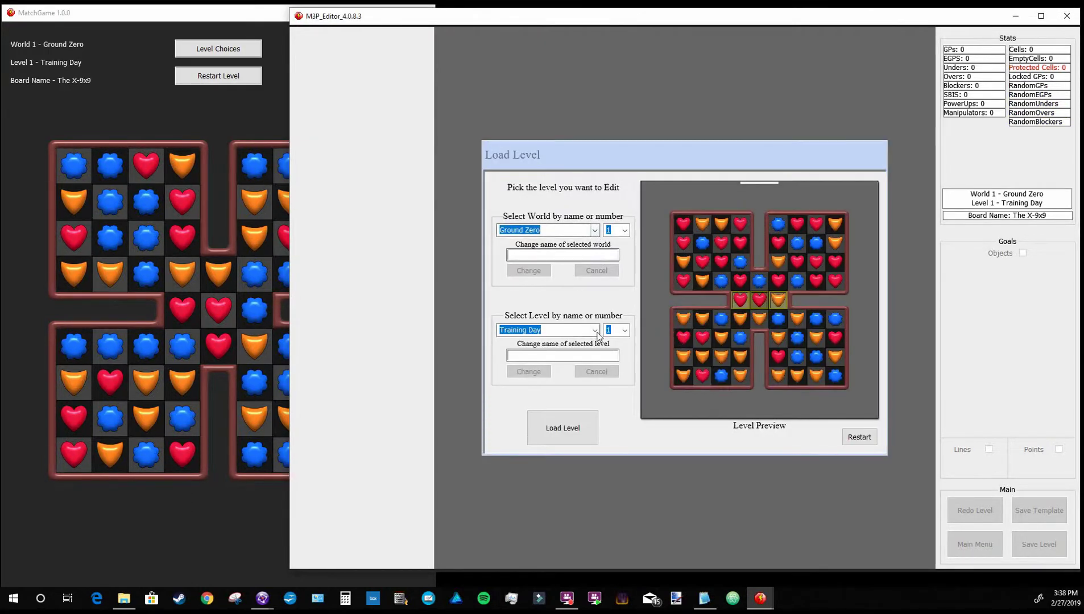
click(624, 330)
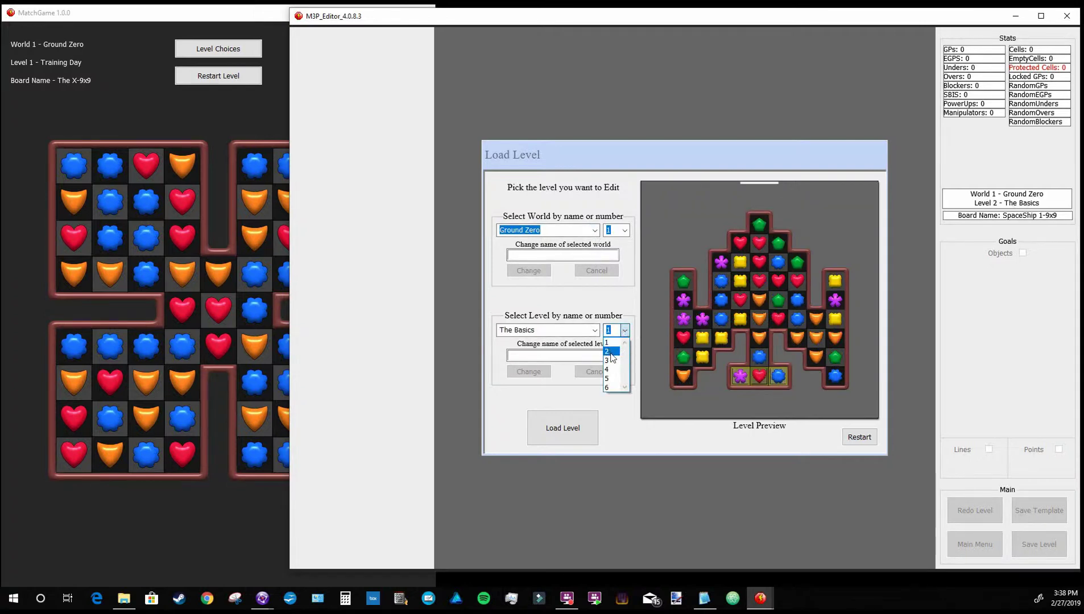
click(610, 352)
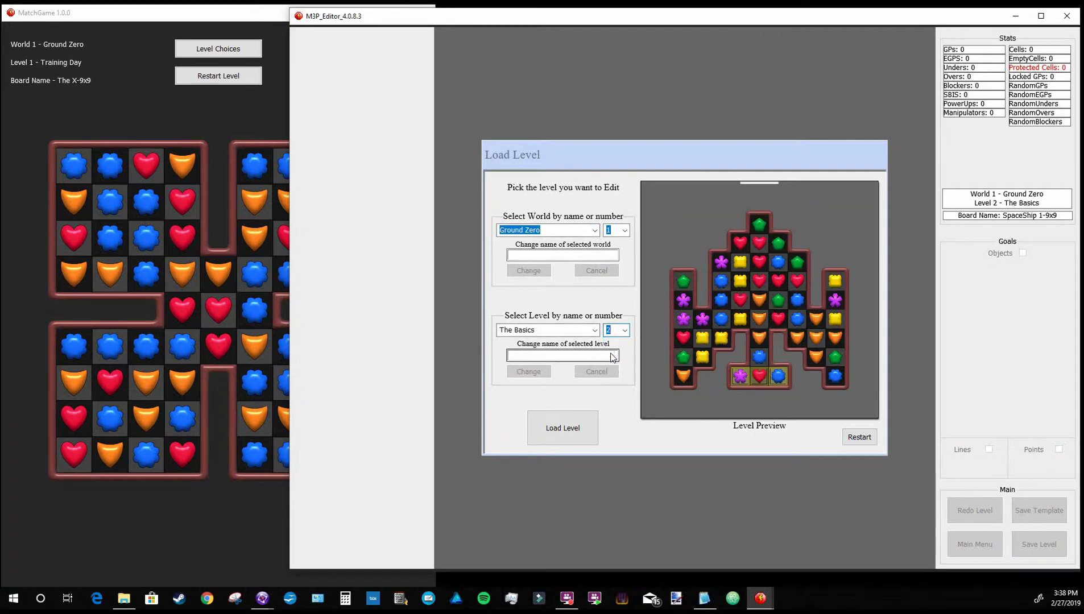
click(568, 435)
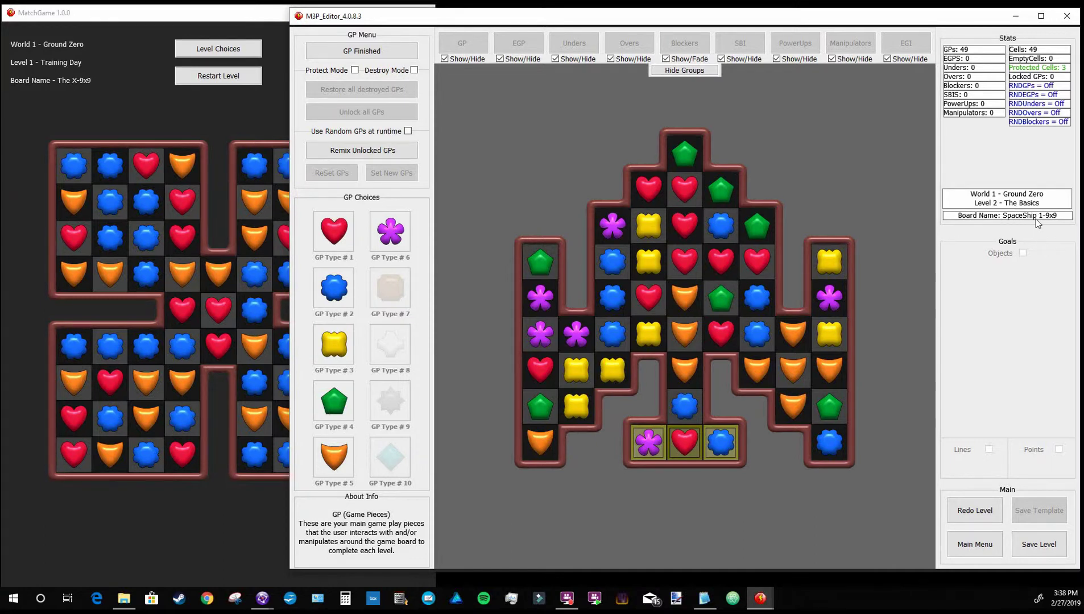
Finish the game piece settings and fill the board's leftmost column with blocker #1 from group A
click(261, 112)
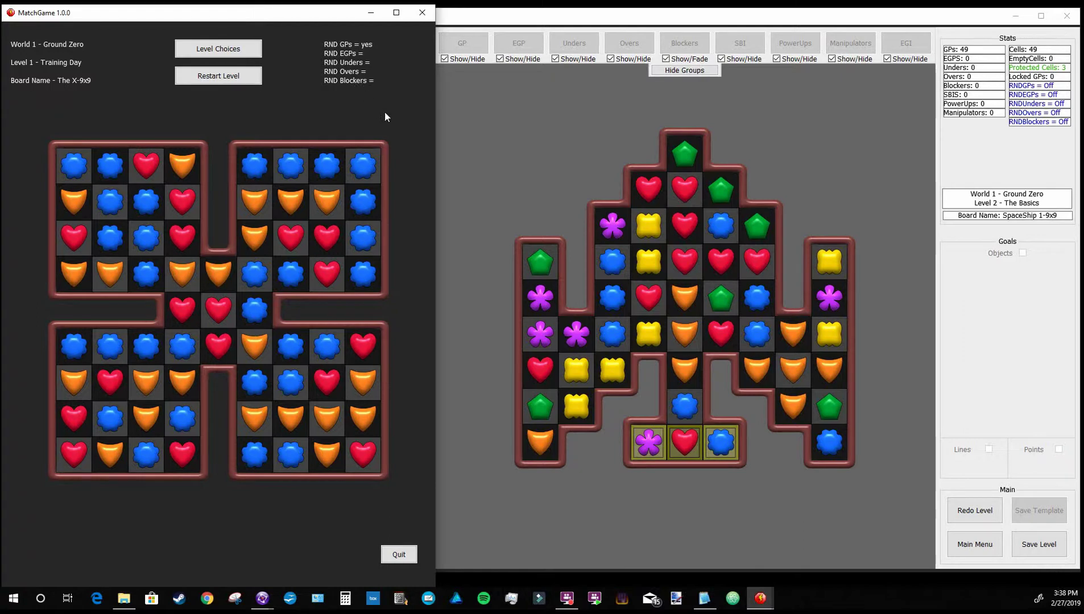
click(540, 108)
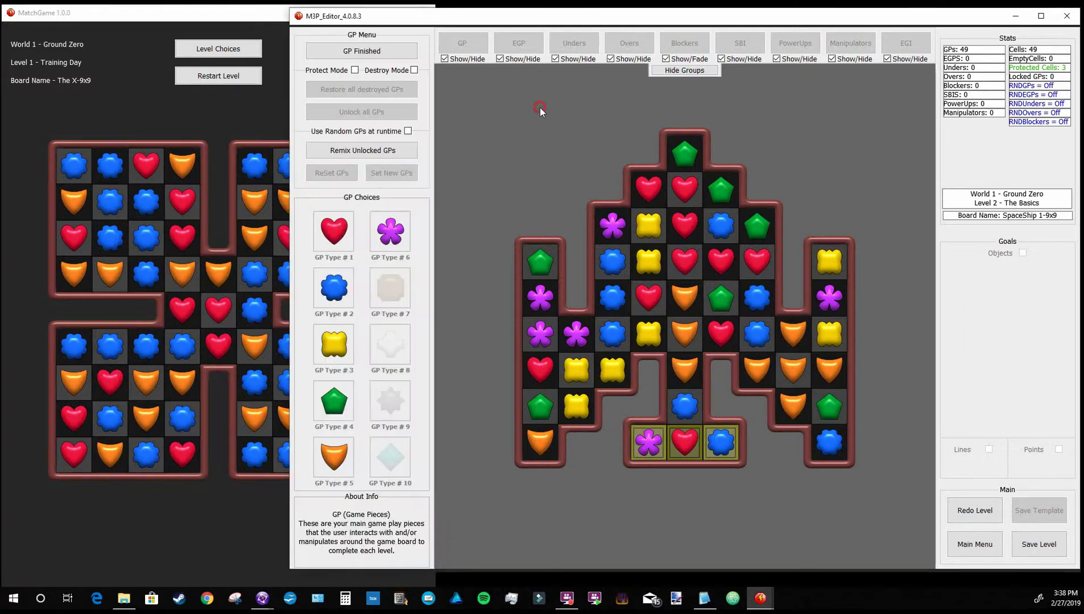
click(408, 55)
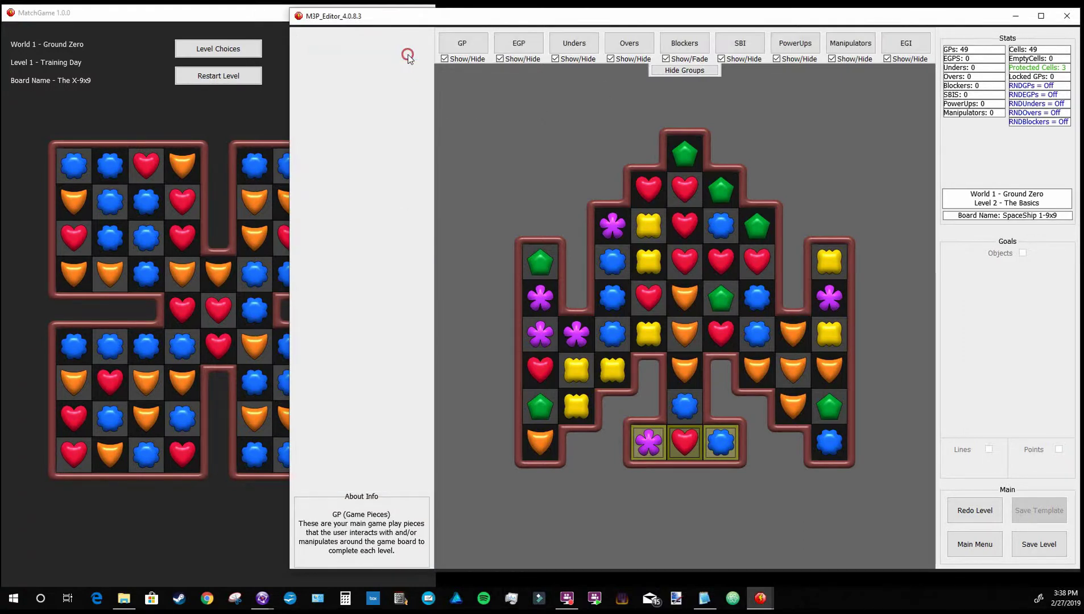
click(694, 45)
click(338, 230)
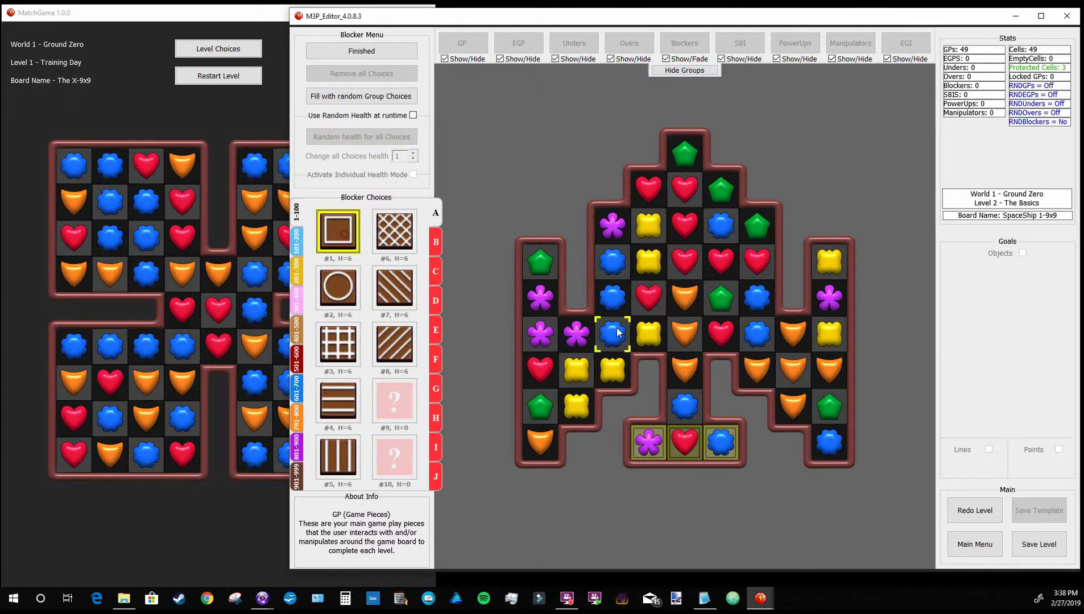
drag(540, 259, 535, 428)
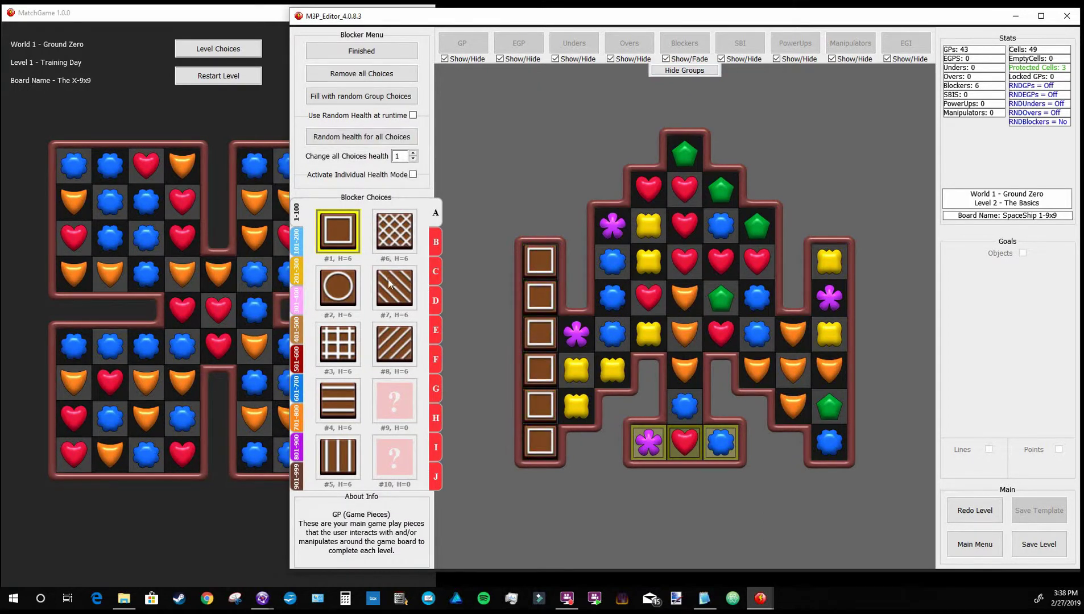
Fill the board's rightmost column with blocker #6 and the central five-cell row with blocker #2
click(393, 239)
drag(828, 270, 828, 441)
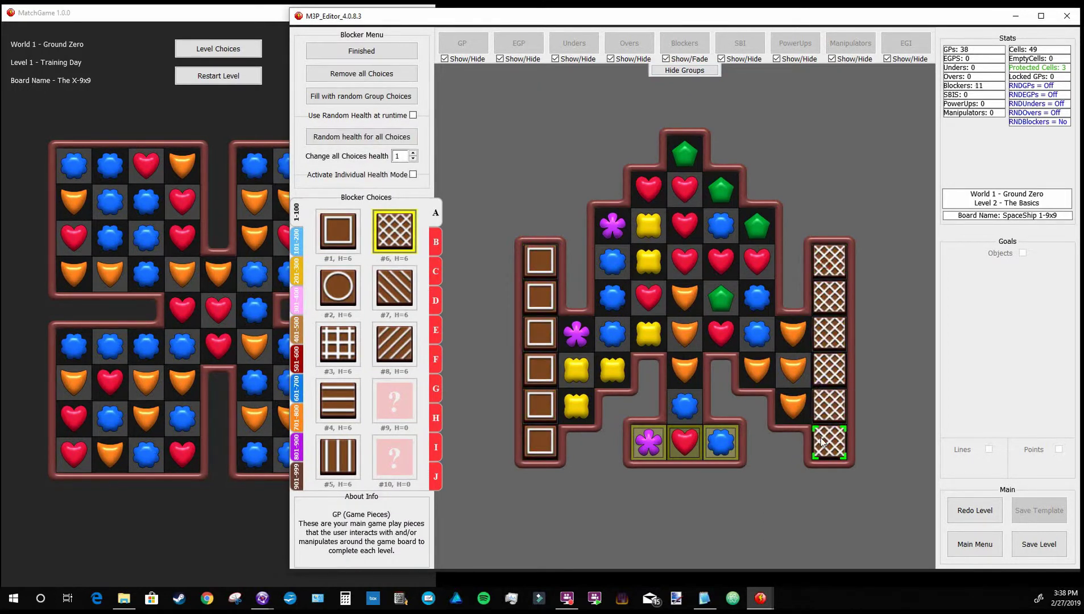
click(344, 293)
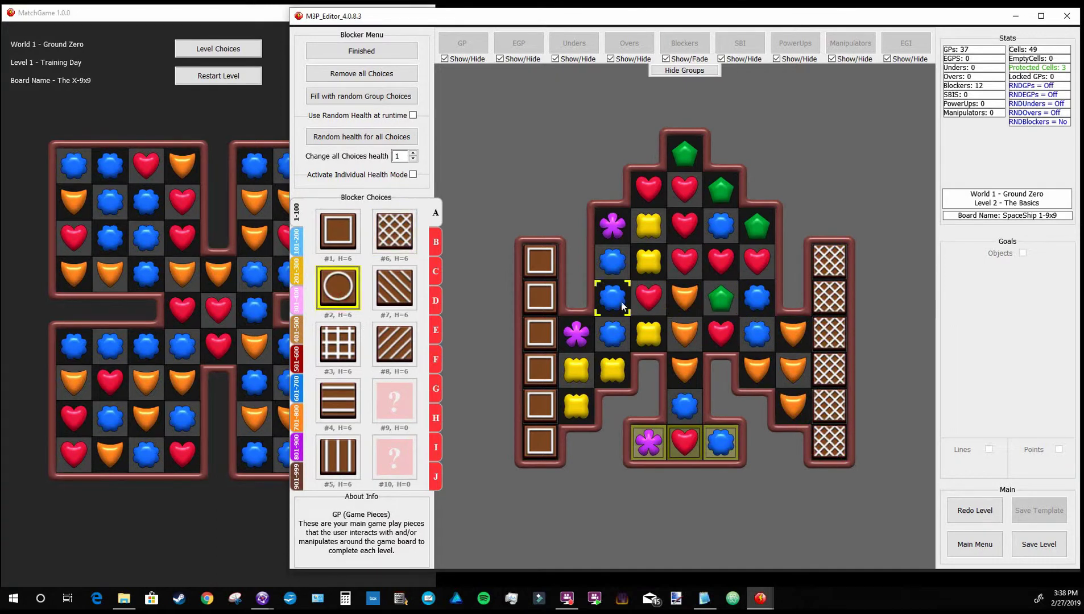
mouse_move(621, 301)
mouse_down()
mouse_move(737, 301)
mouse_move(763, 287)
mouse_up()
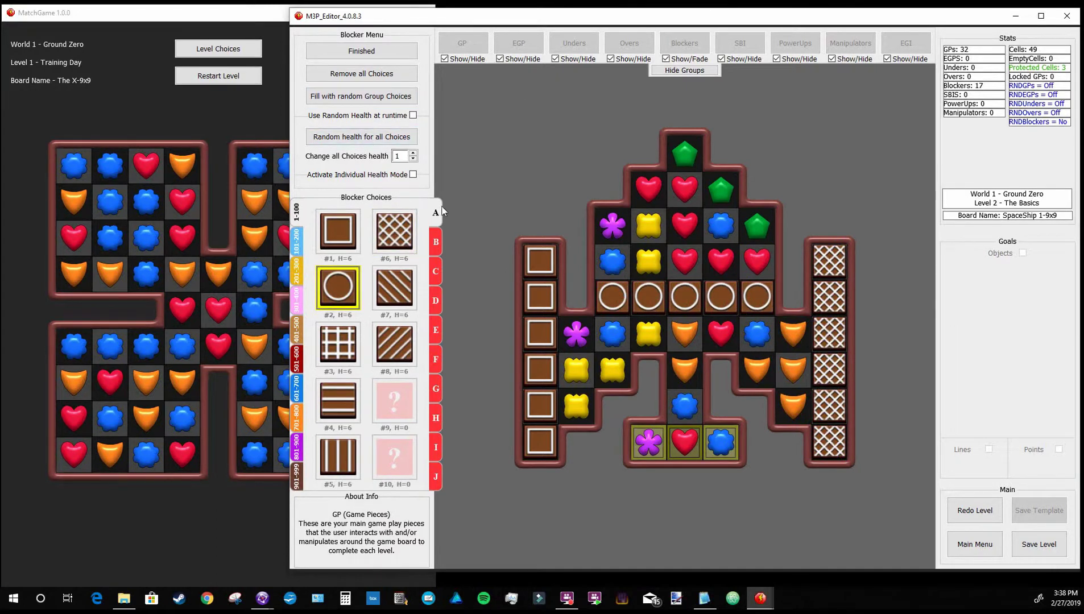
Assign random health to all placed blockers and save the level
click(403, 141)
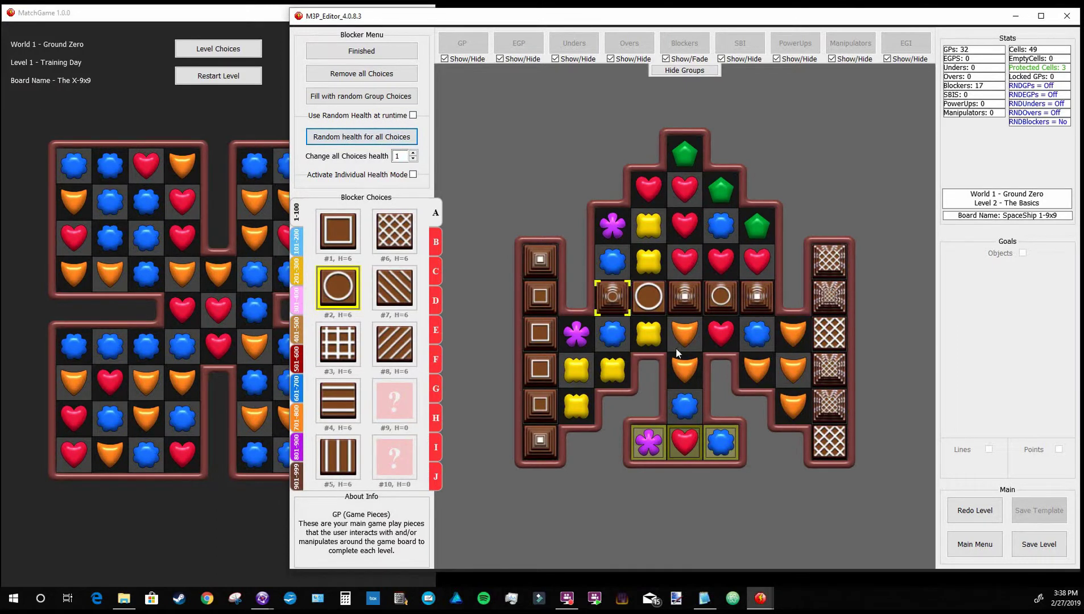
click(1018, 548)
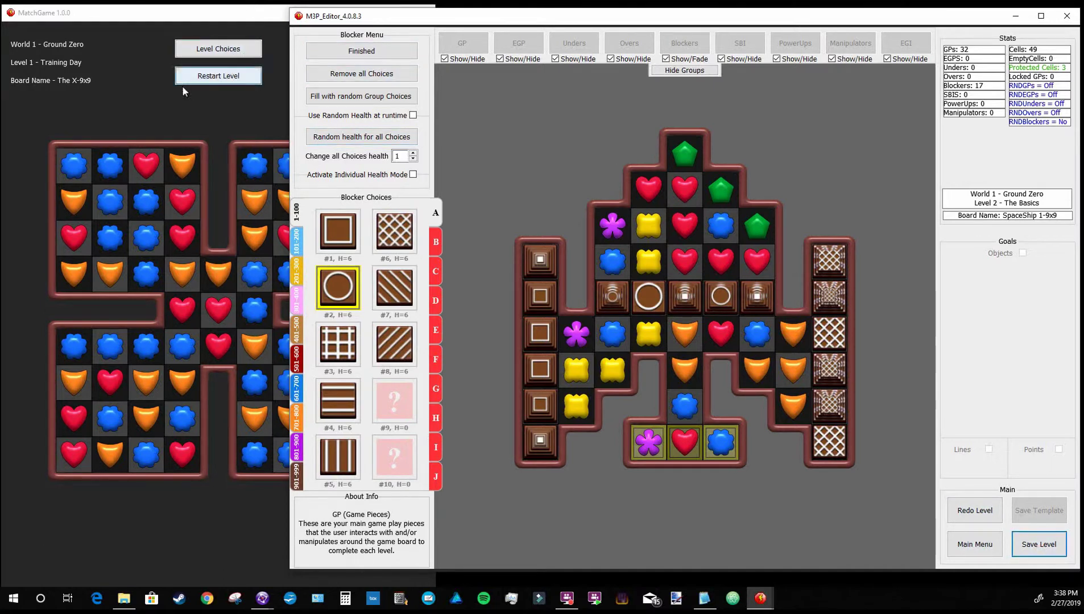
Switch to MatchGame and open Level 2 from the level choices to check the saved blockers
click(239, 46)
click(236, 46)
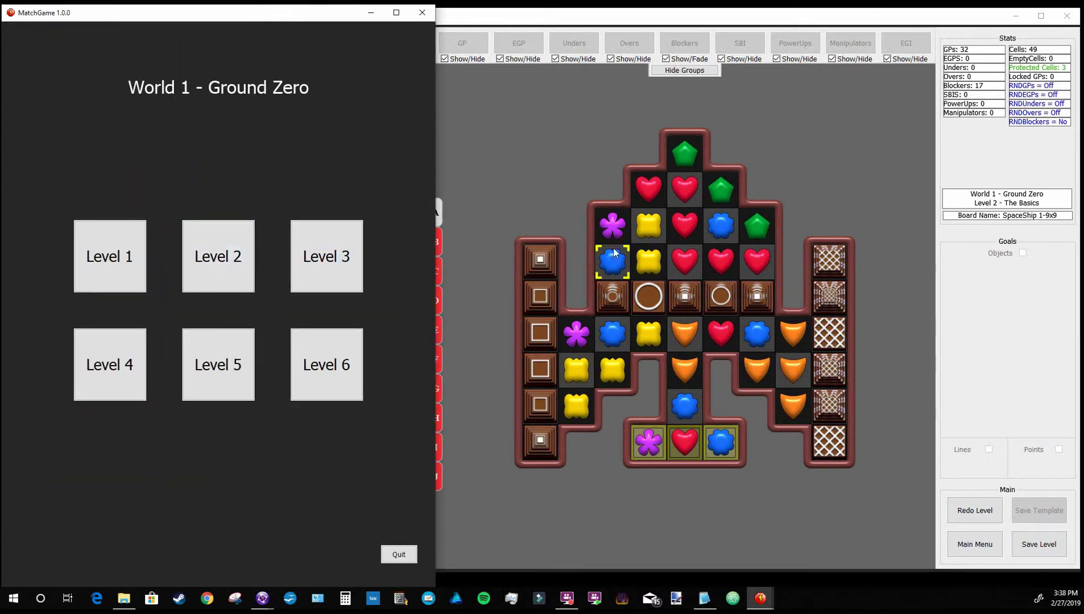
click(233, 268)
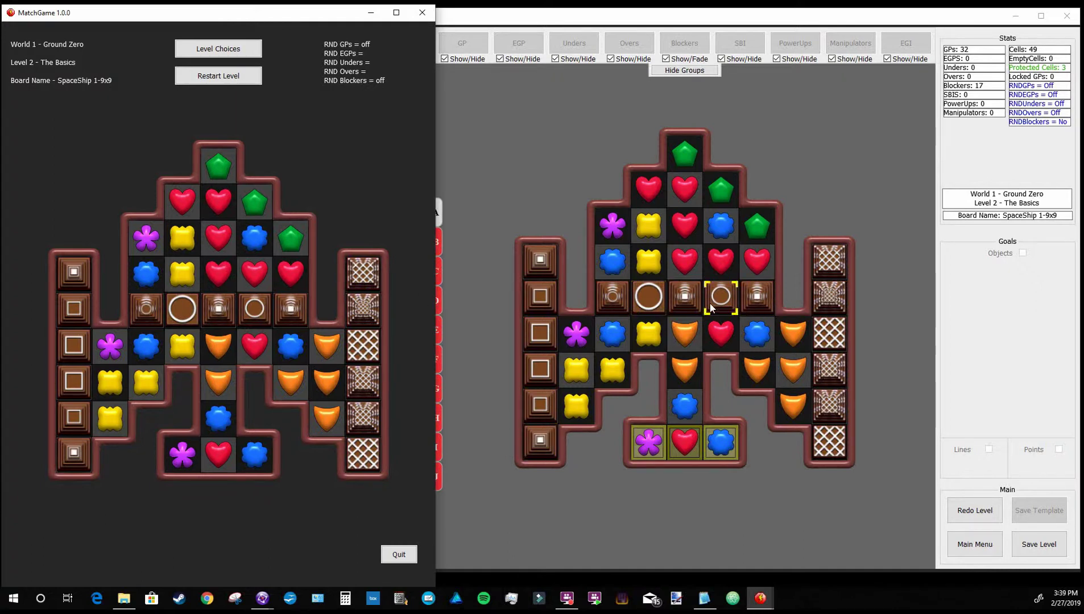
Switch to M3P_Editor, enable random blocker health at runtime for The Basics, and save the level
click(555, 177)
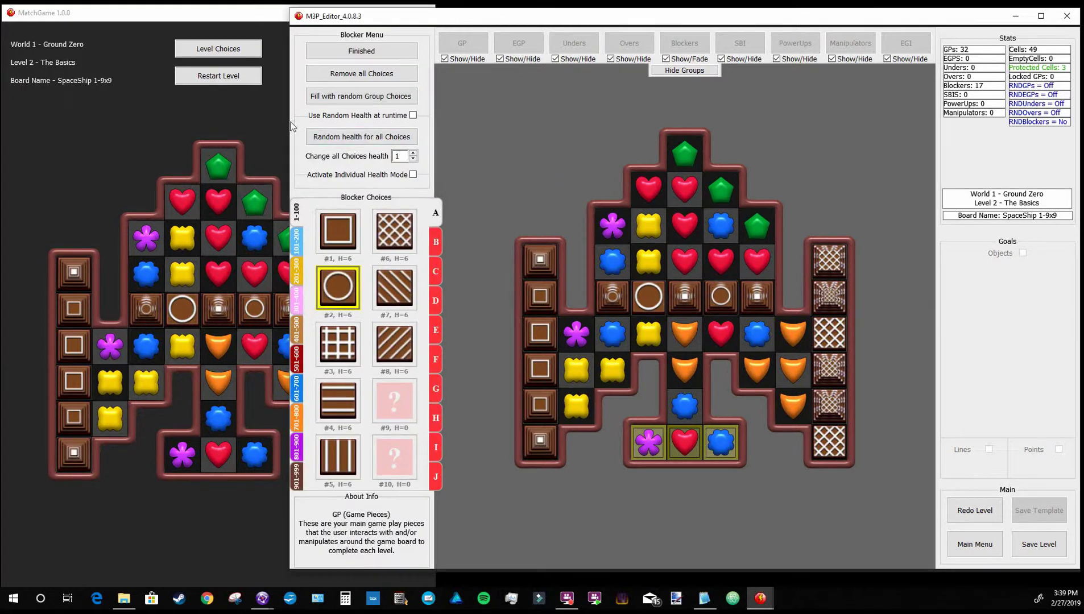
click(413, 115)
click(1039, 544)
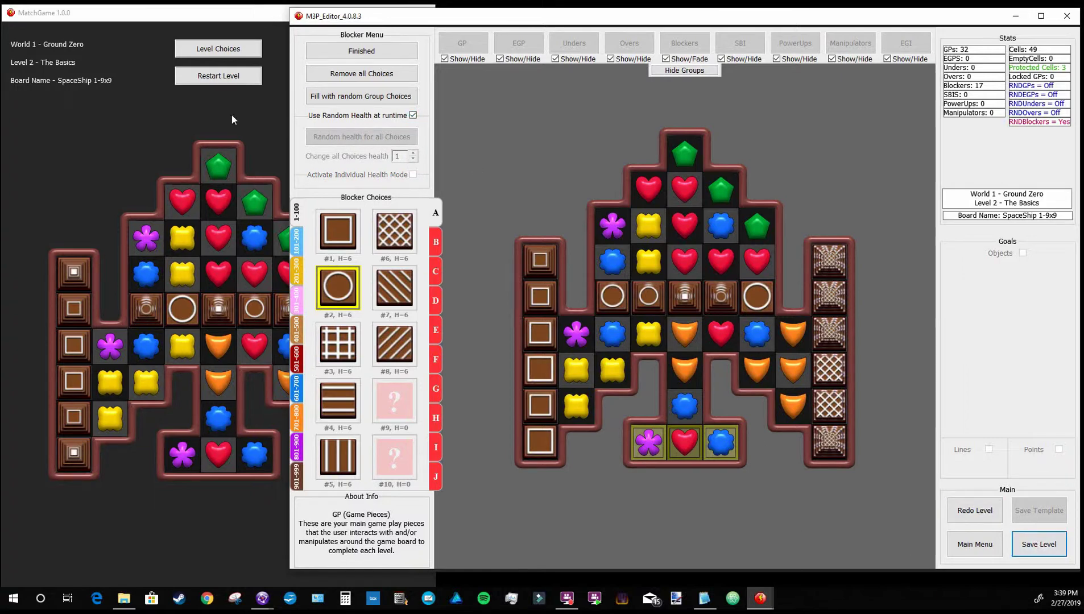
Switch to MatchGame, reload Level 2 from the level choices, and restart it four times to check the random blocker health
click(222, 91)
click(236, 49)
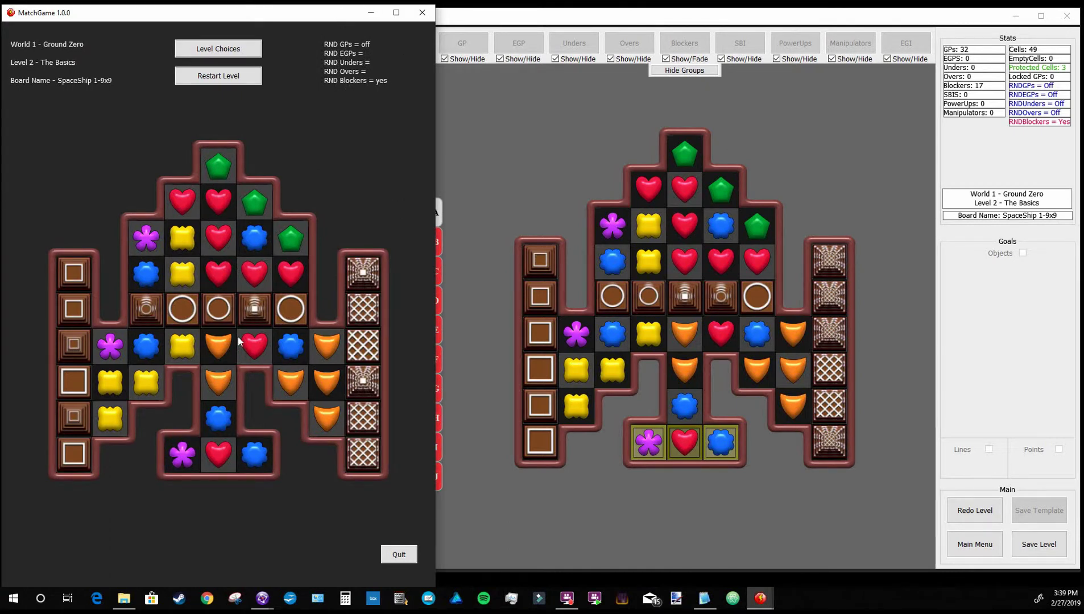
click(240, 76)
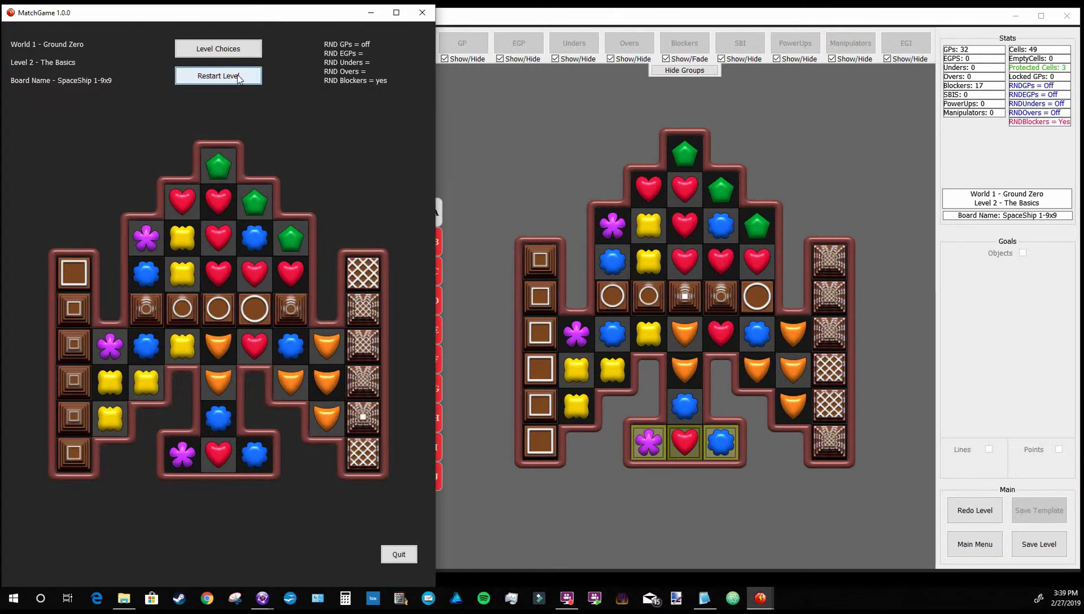
click(239, 77)
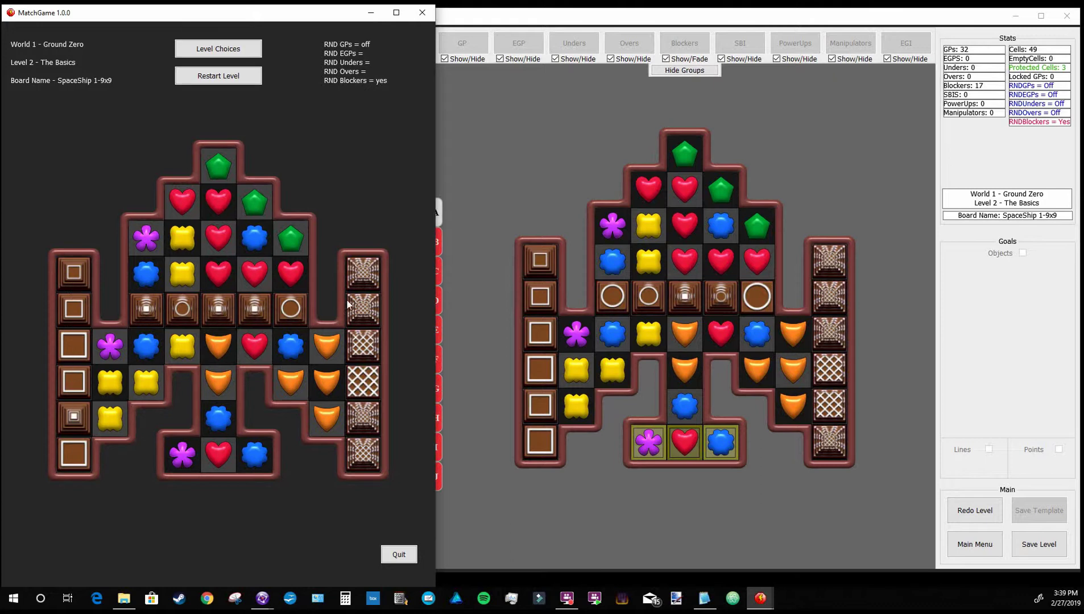
click(227, 80)
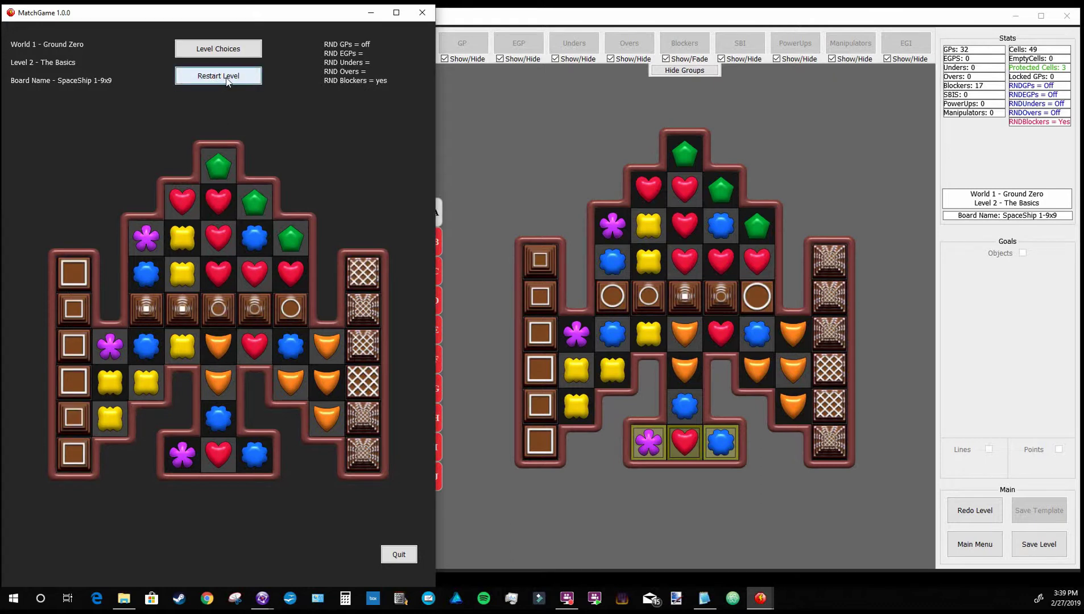
click(226, 80)
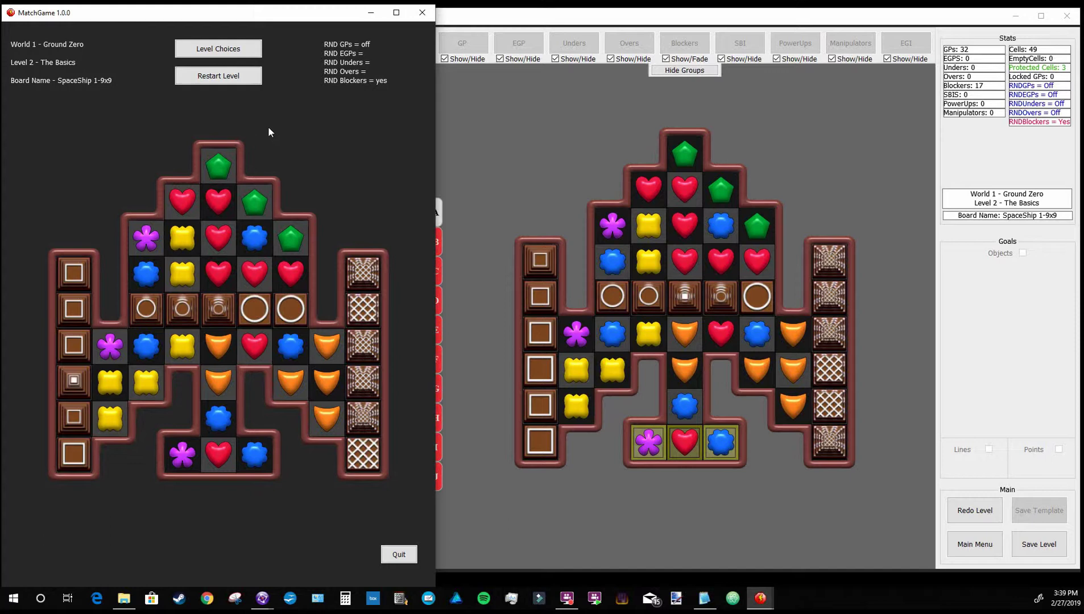
Switch to M3P_Editor, finish blocker editing, and return to the main menu to load Day 2 from Ground Zero
click(632, 85)
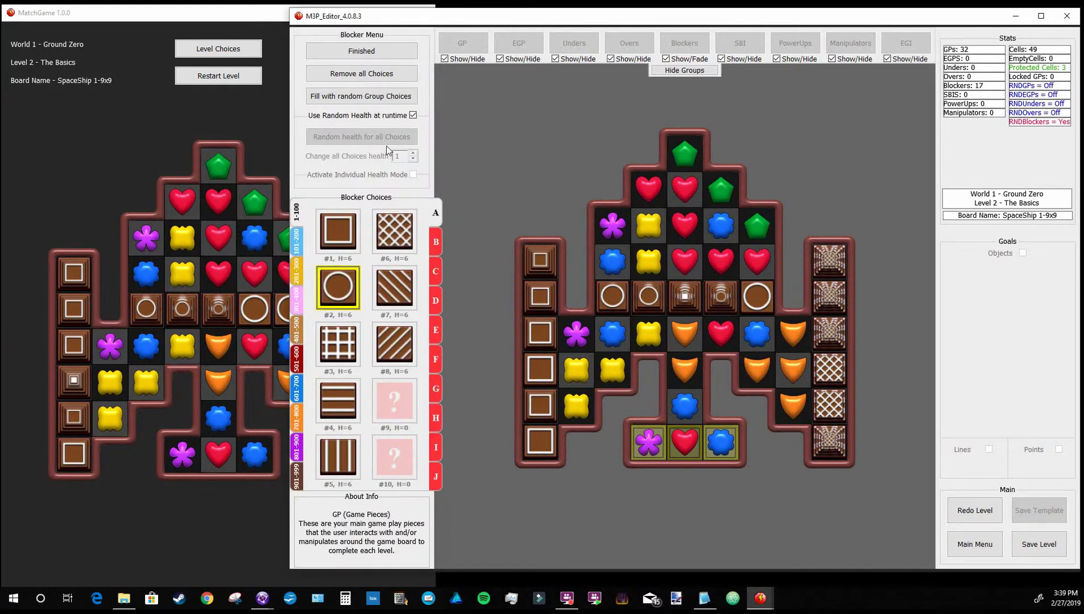
click(398, 52)
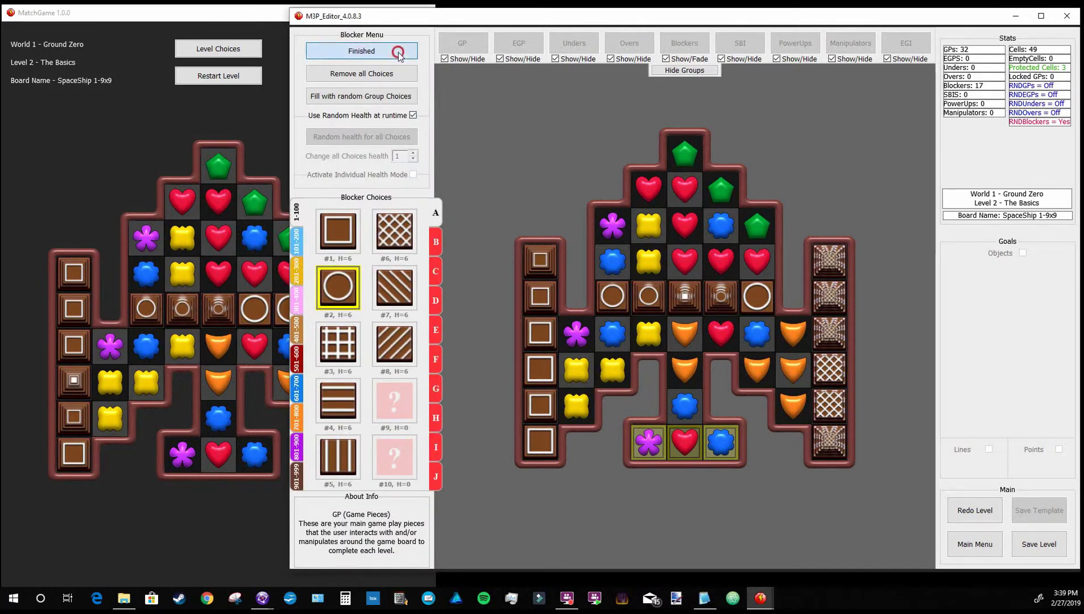
click(976, 556)
click(616, 343)
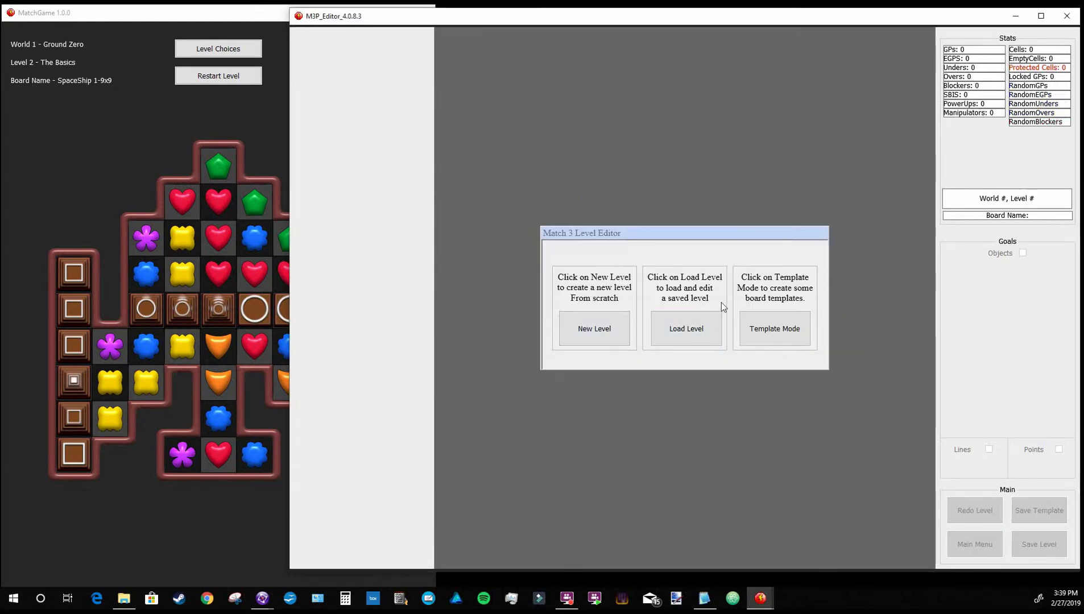
click(688, 329)
click(594, 330)
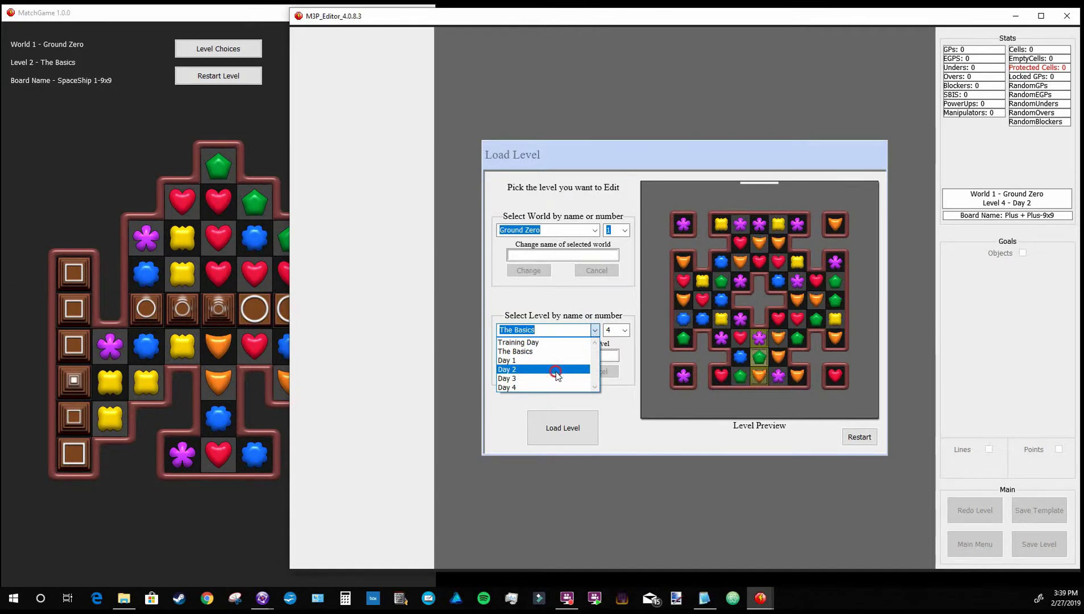
click(555, 371)
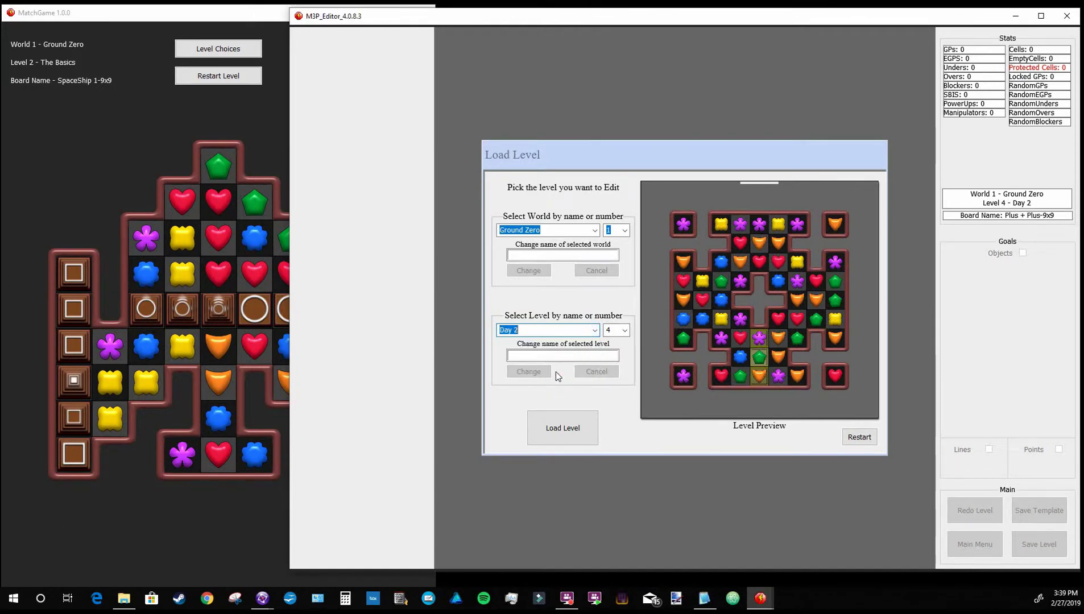
click(579, 439)
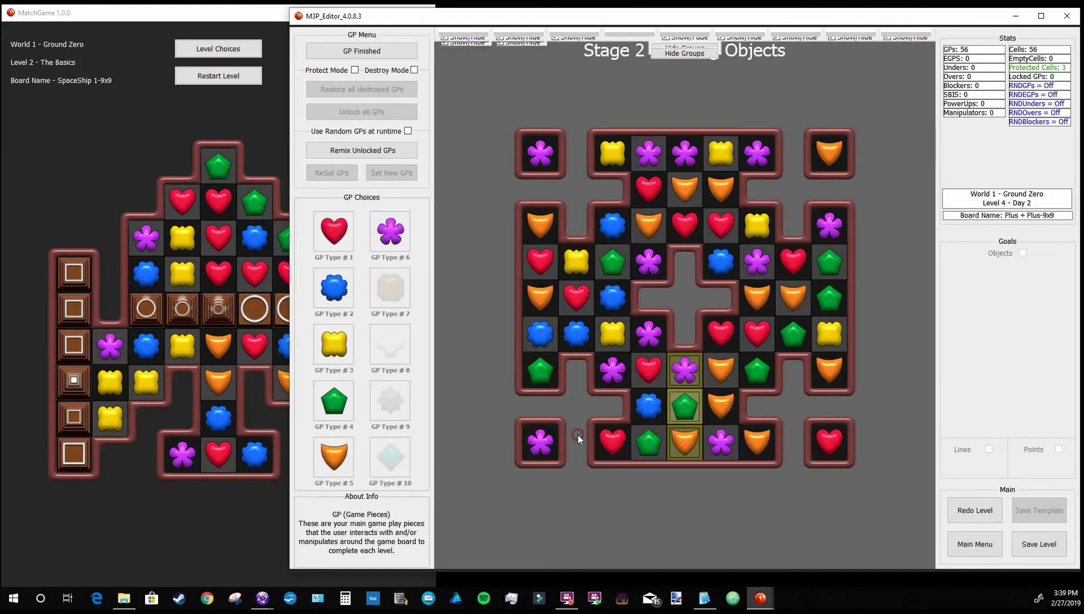
Fill the Day 2 board with random group unders, enable their random health at runtime, and save the level
click(386, 52)
click(579, 44)
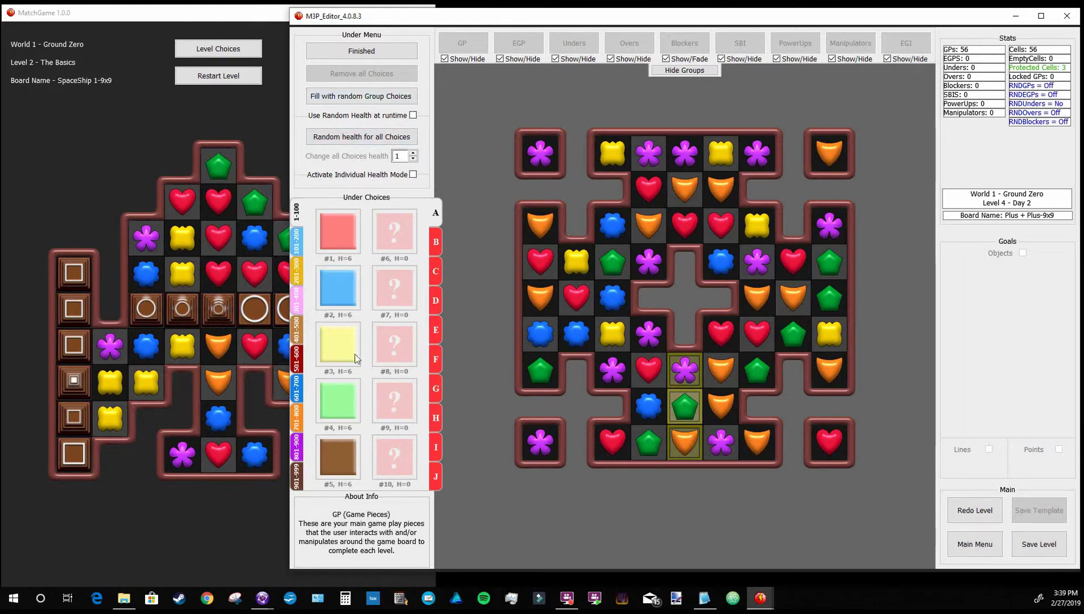
click(382, 100)
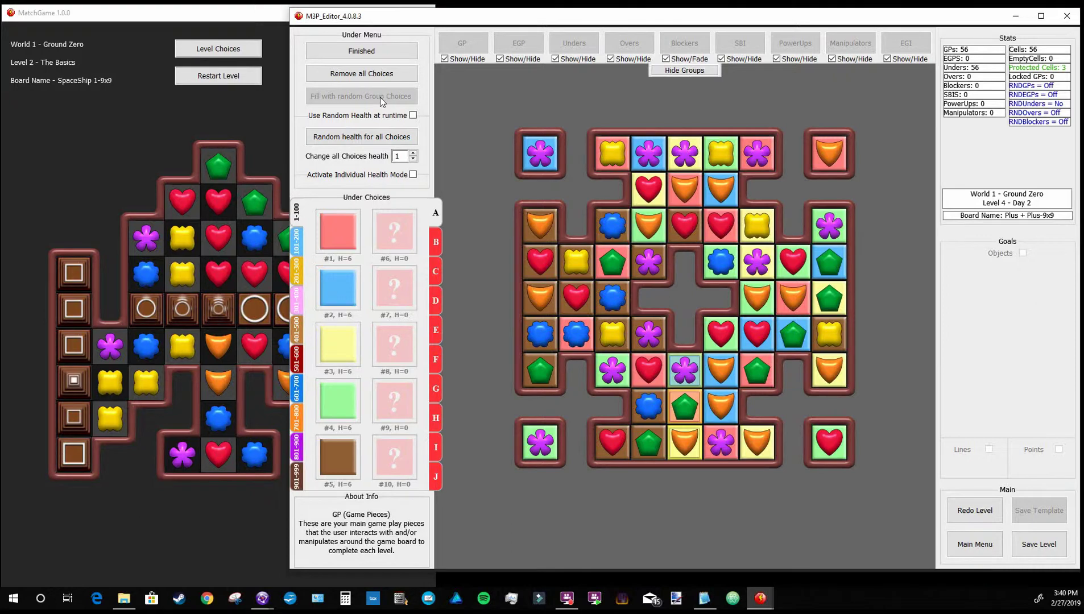
click(414, 116)
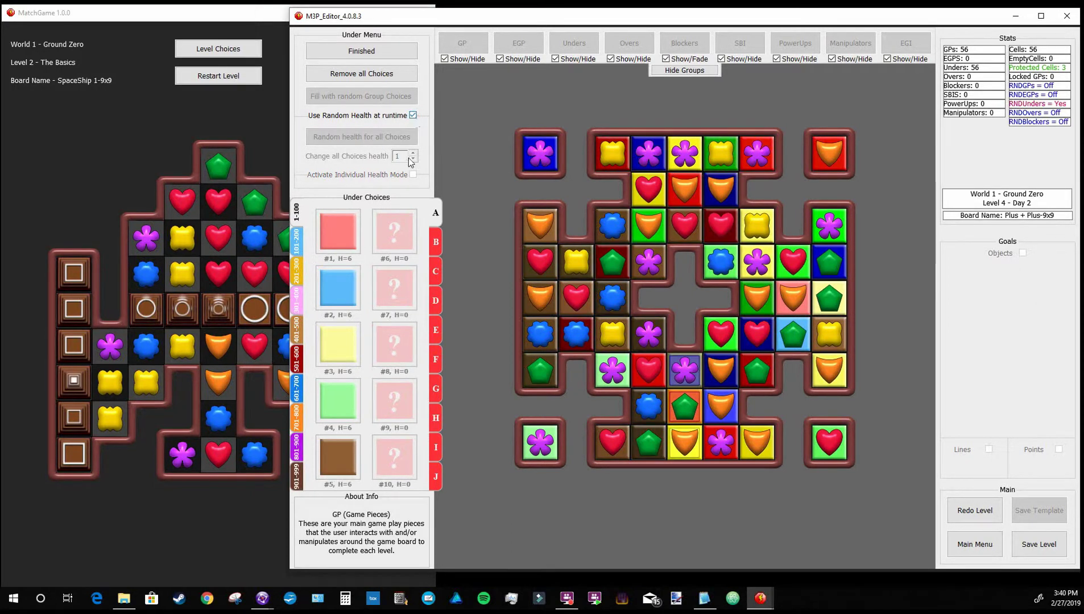
click(1039, 544)
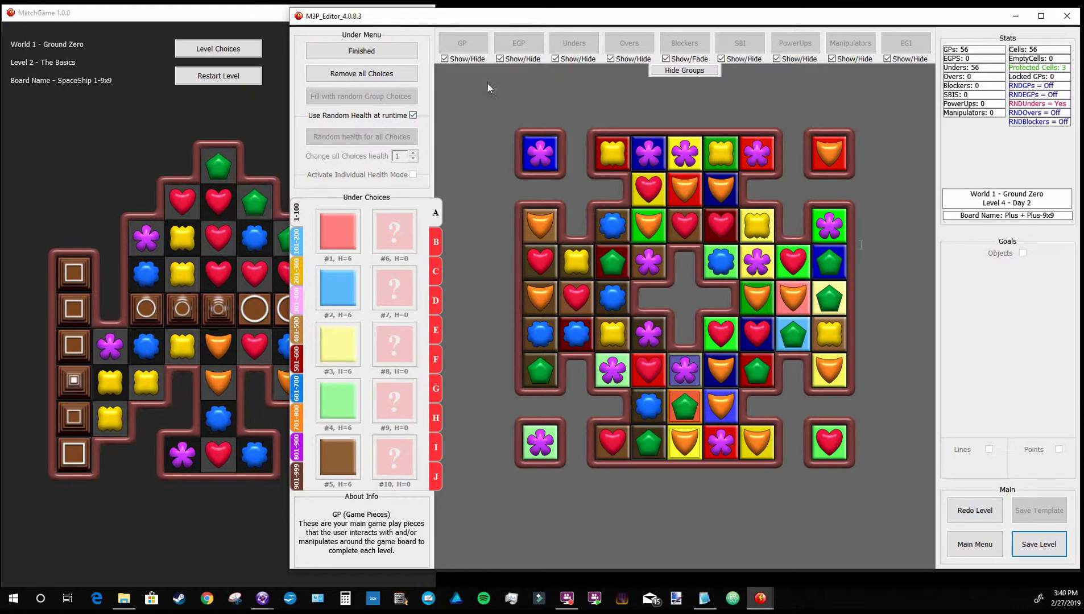
Switch to MatchGame, open Level 4 from the level choices, and restart it four times to check the random under health
click(171, 134)
click(234, 51)
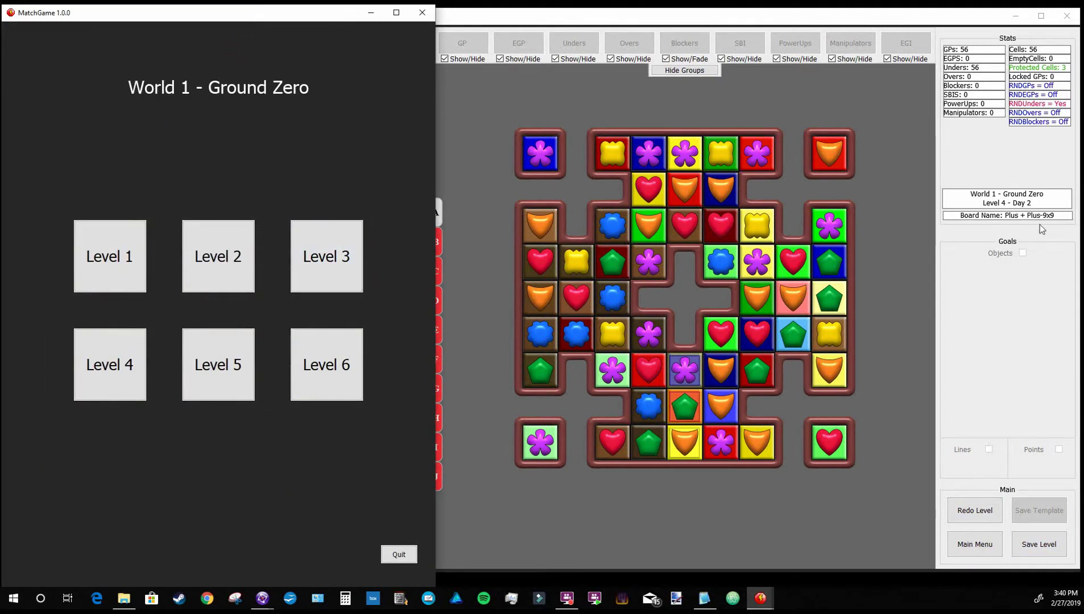
click(122, 385)
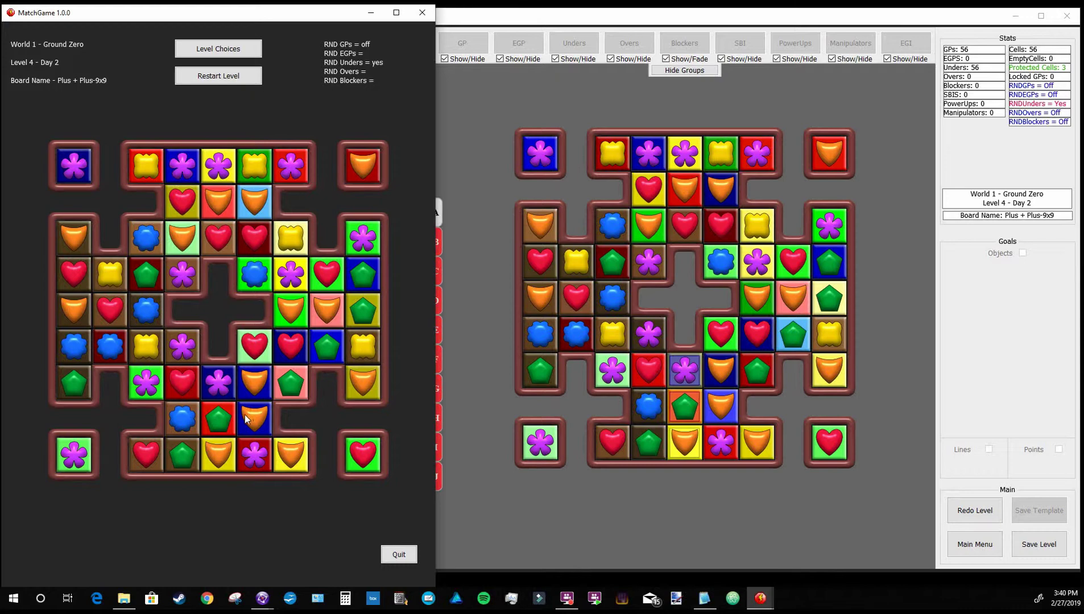
click(229, 77)
click(230, 77)
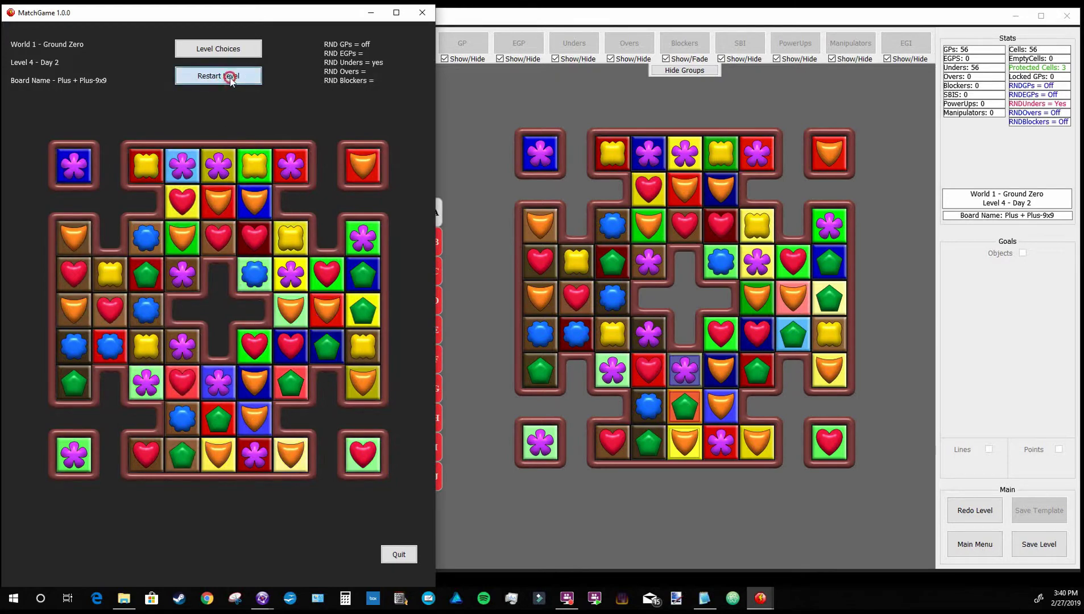
click(216, 80)
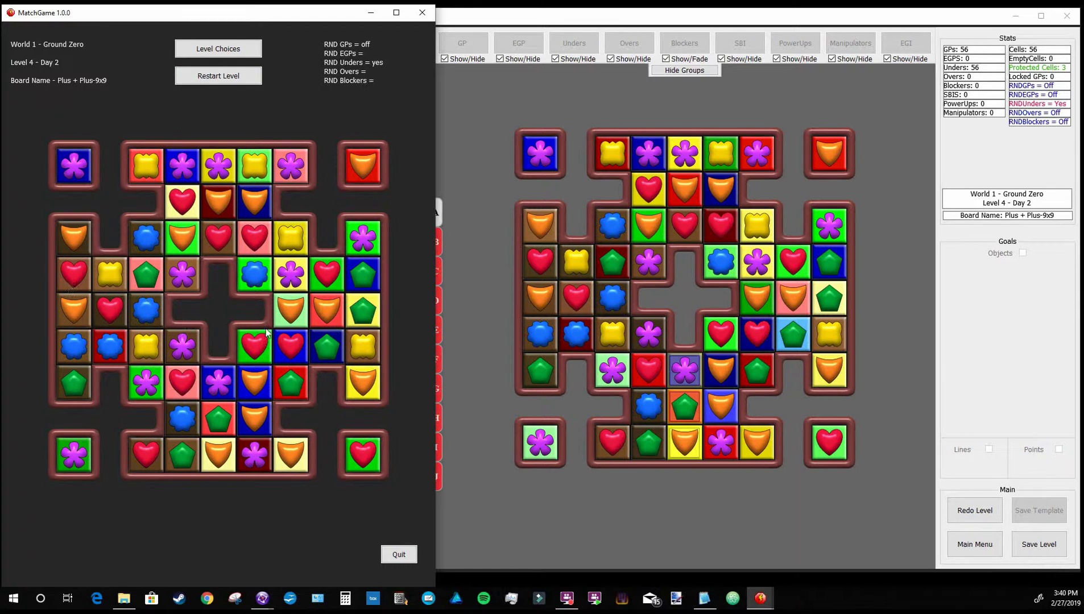
click(234, 78)
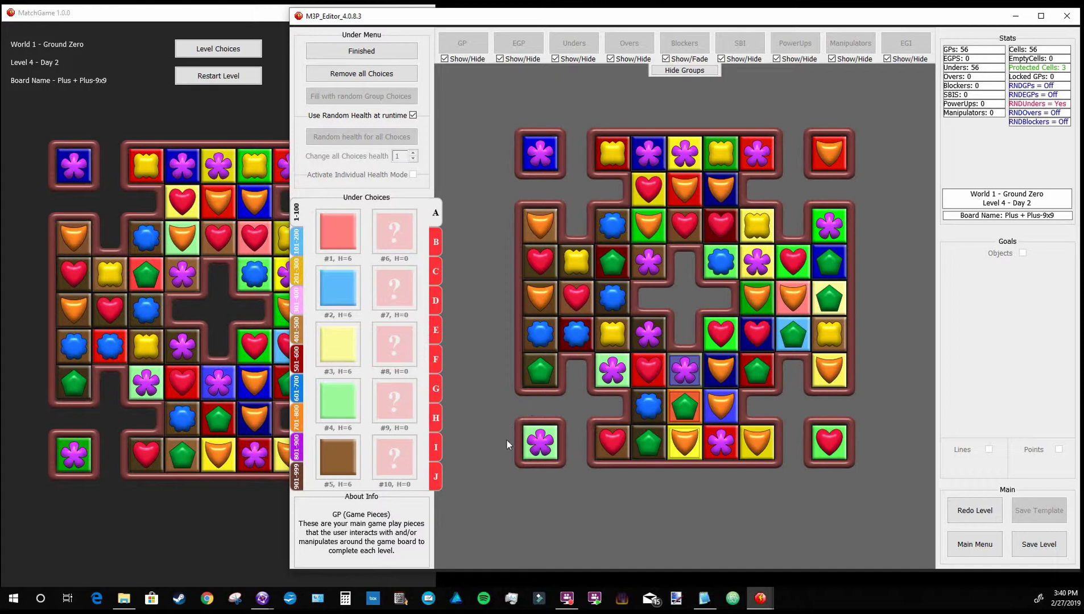
Switch to M3P_Editor, finish under editing, and return to the main menu to load Day 3 from Ground Zero
click(389, 57)
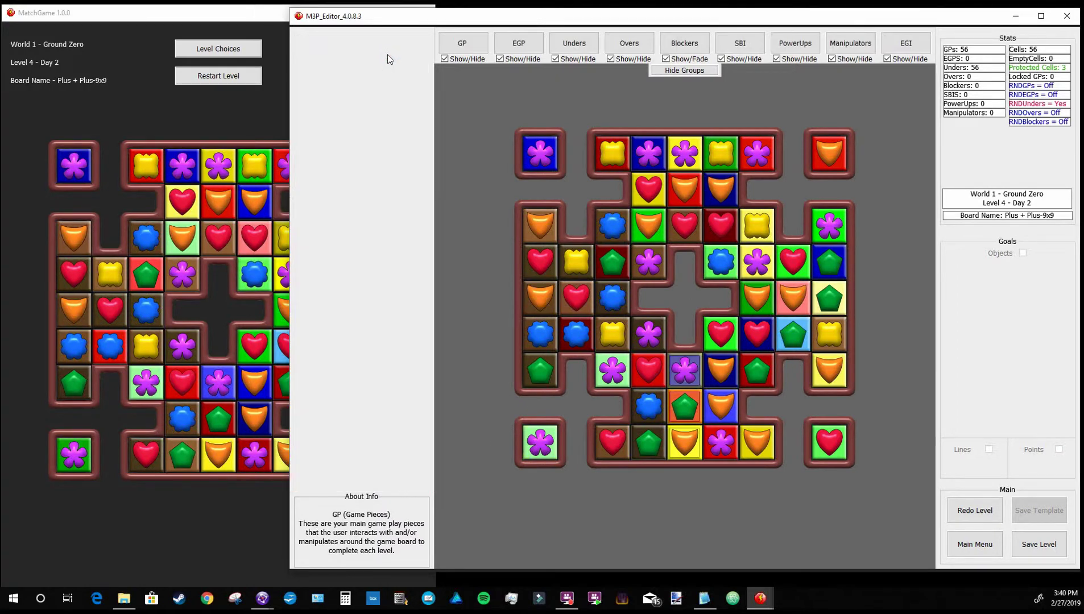
click(974, 543)
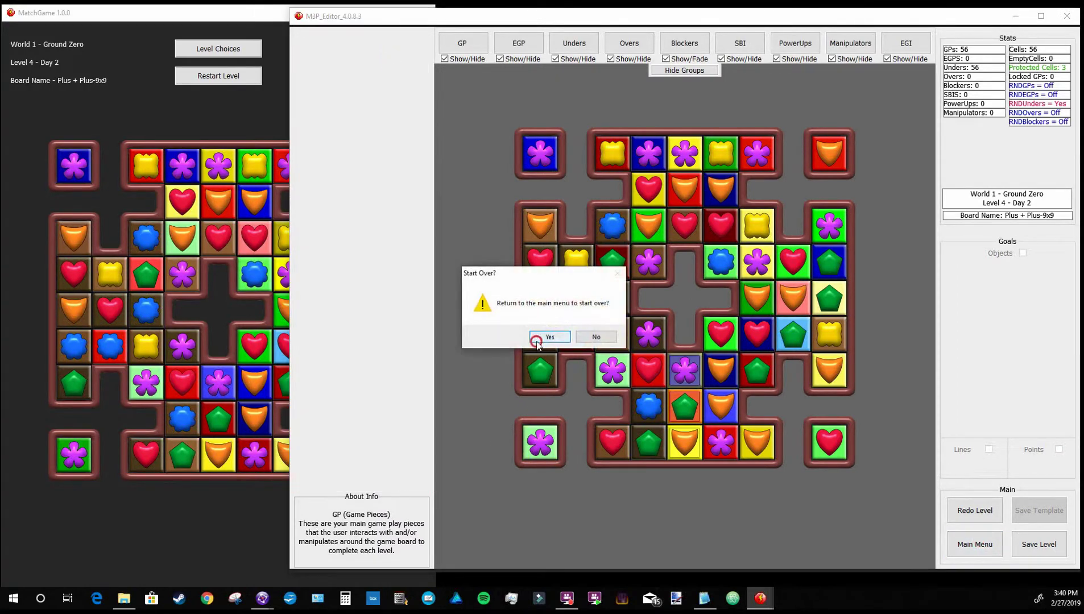
click(537, 341)
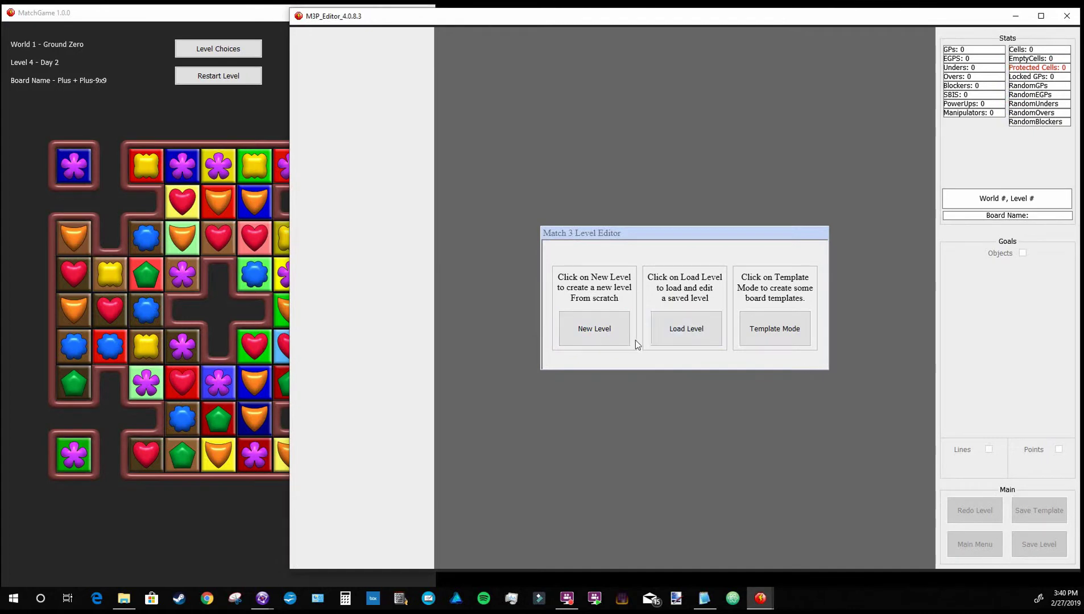
click(672, 337)
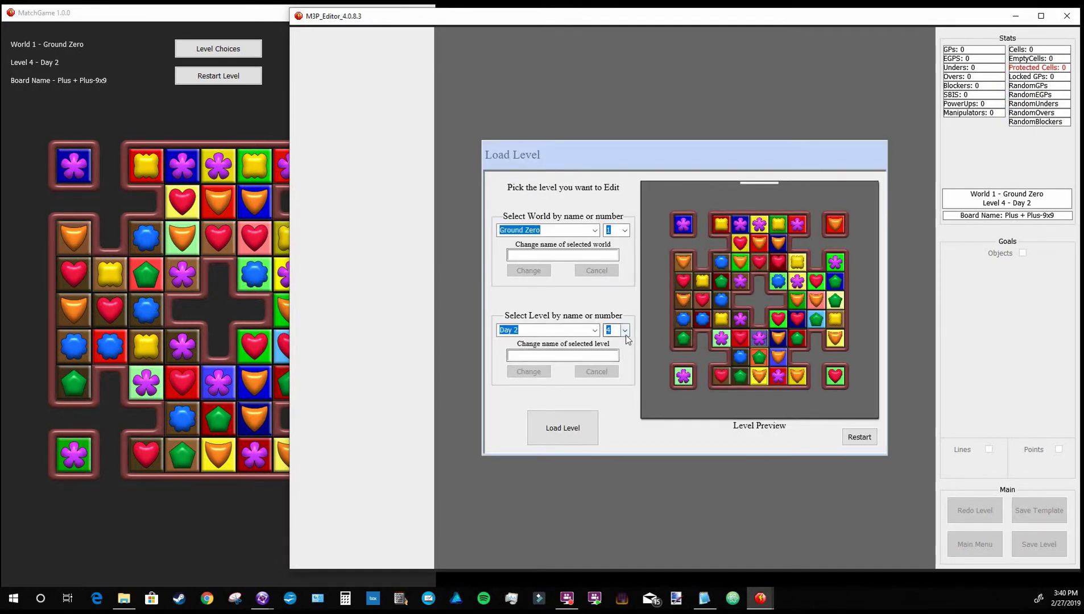
click(595, 329)
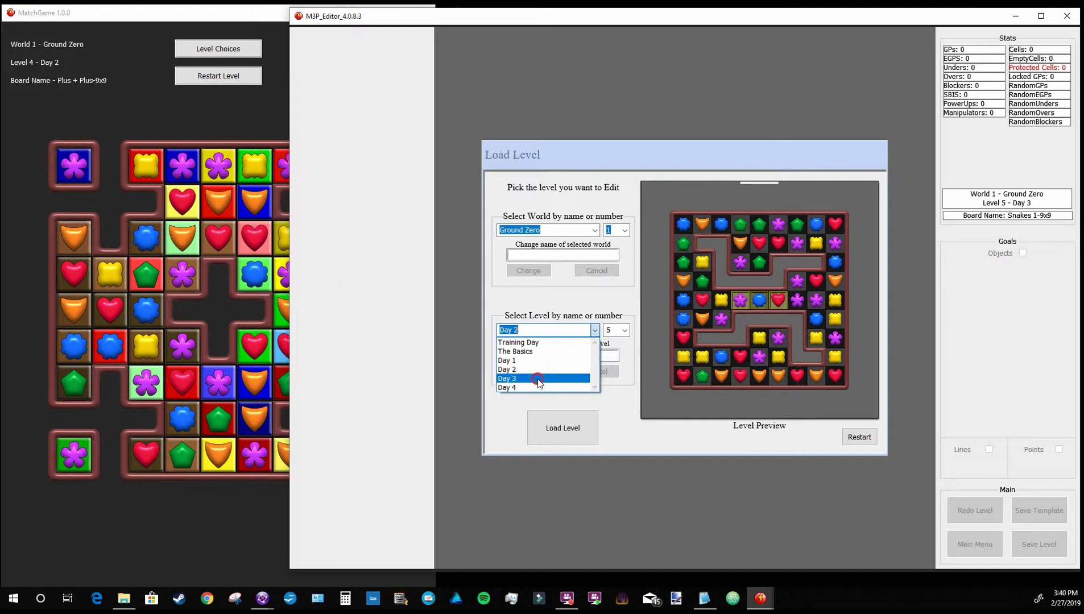
click(538, 380)
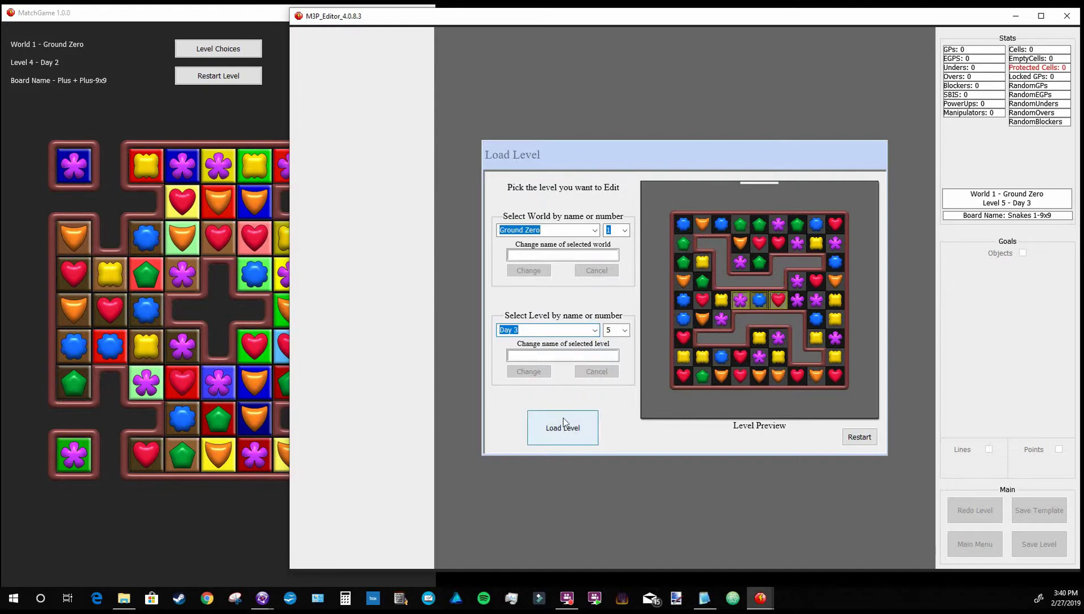
click(581, 437)
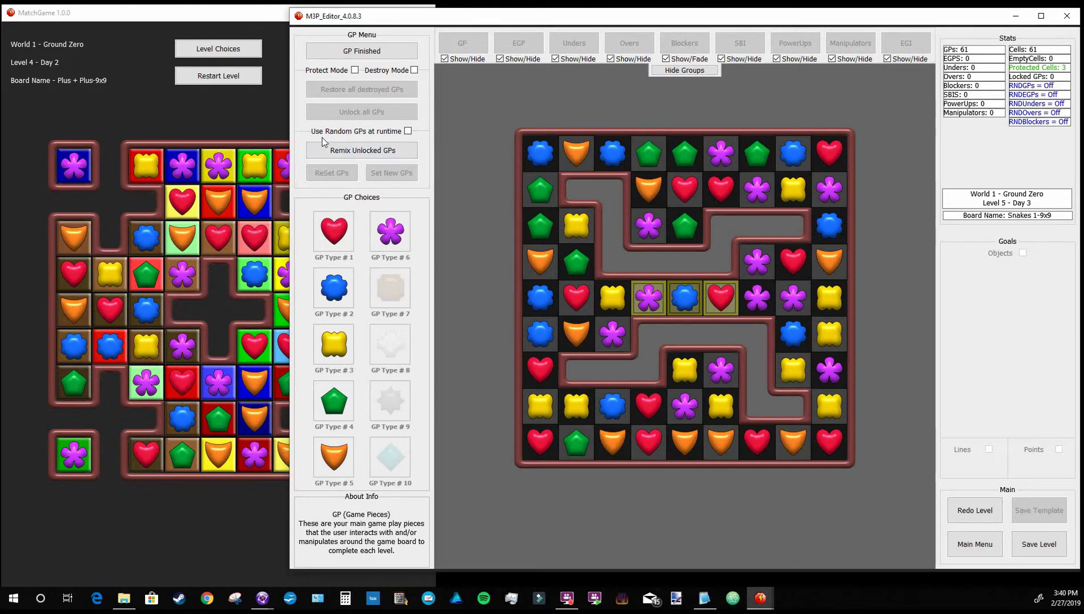
Enable random game pieces at runtime for Day 3 and finish game-piece editing, leaving the unders empty
click(408, 131)
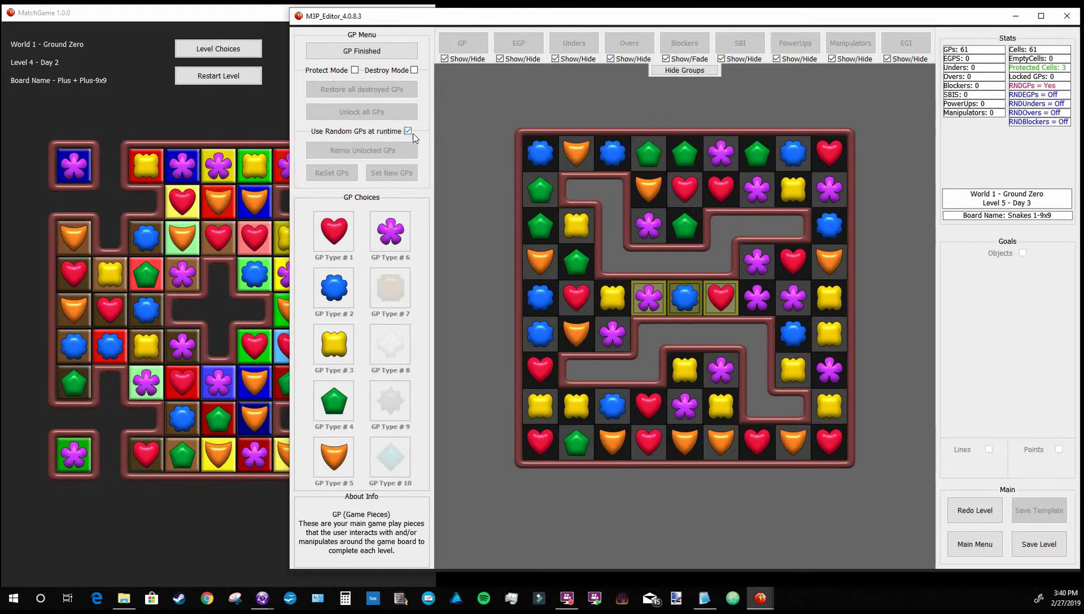
click(399, 51)
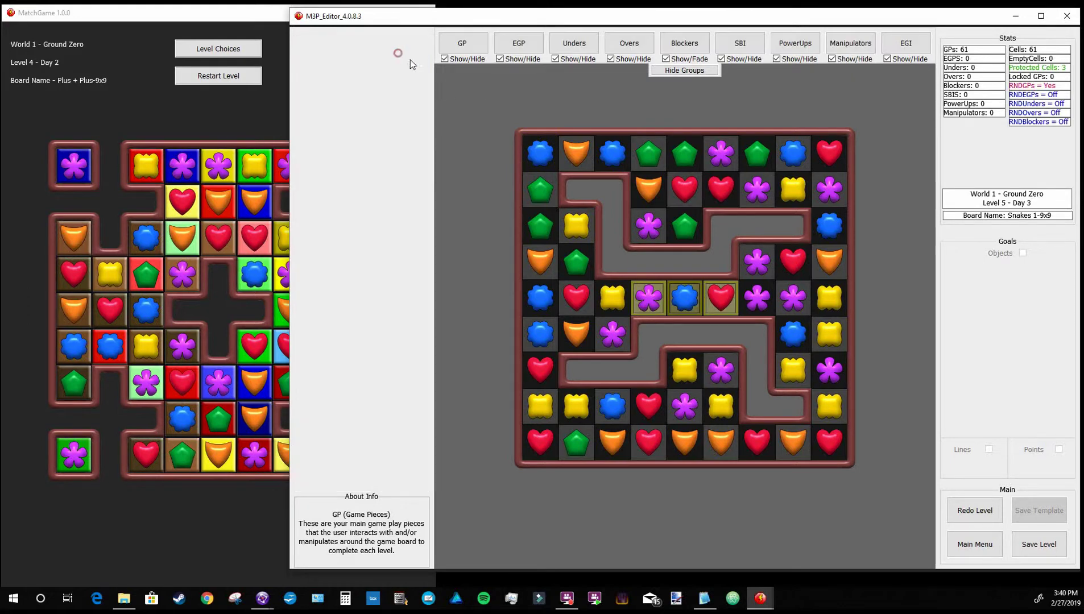
click(574, 45)
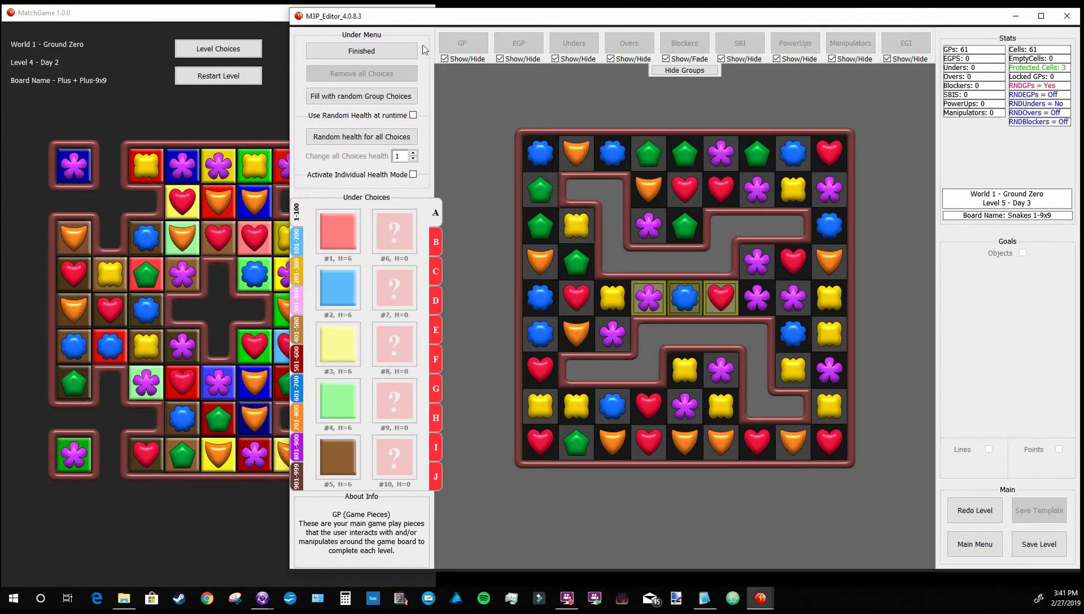
click(411, 49)
Fill the Day 3 board with over type #2, assign random health to that type, and save the level
click(611, 45)
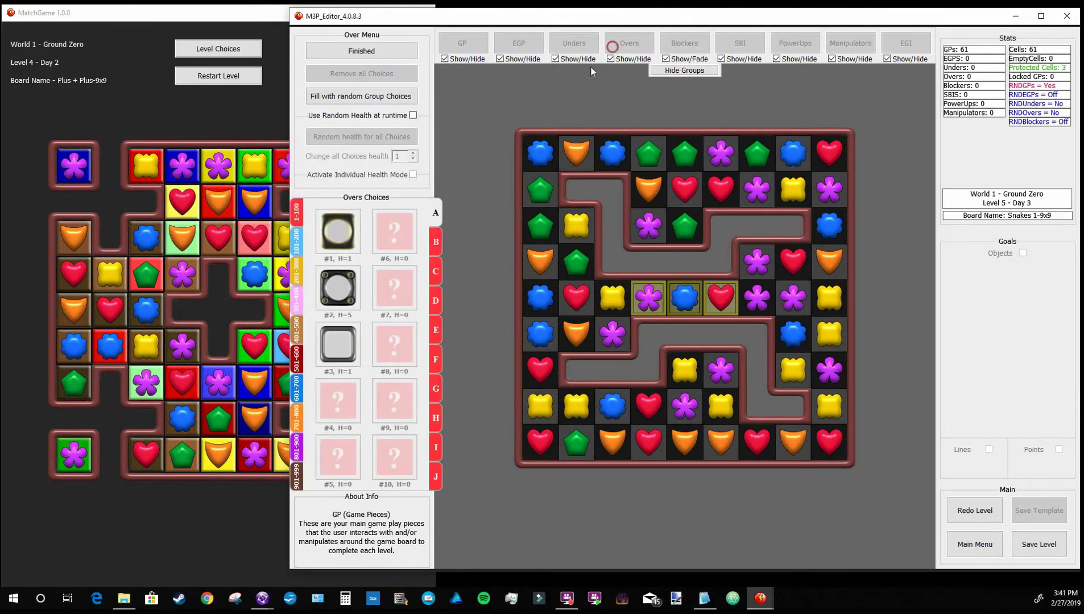
right_click(343, 296)
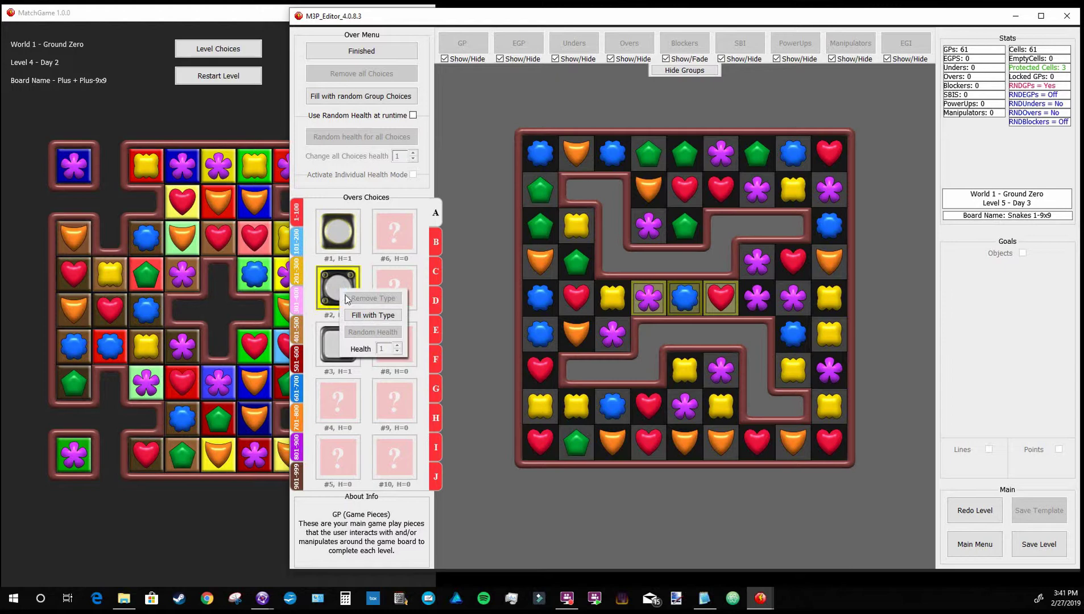
click(379, 316)
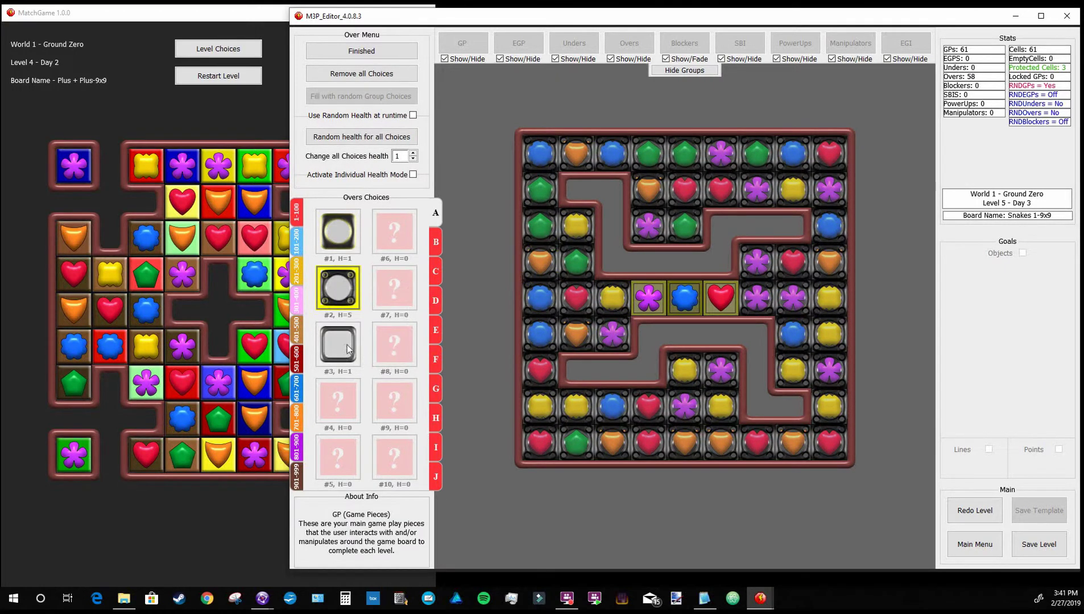
right_click(336, 288)
click(377, 334)
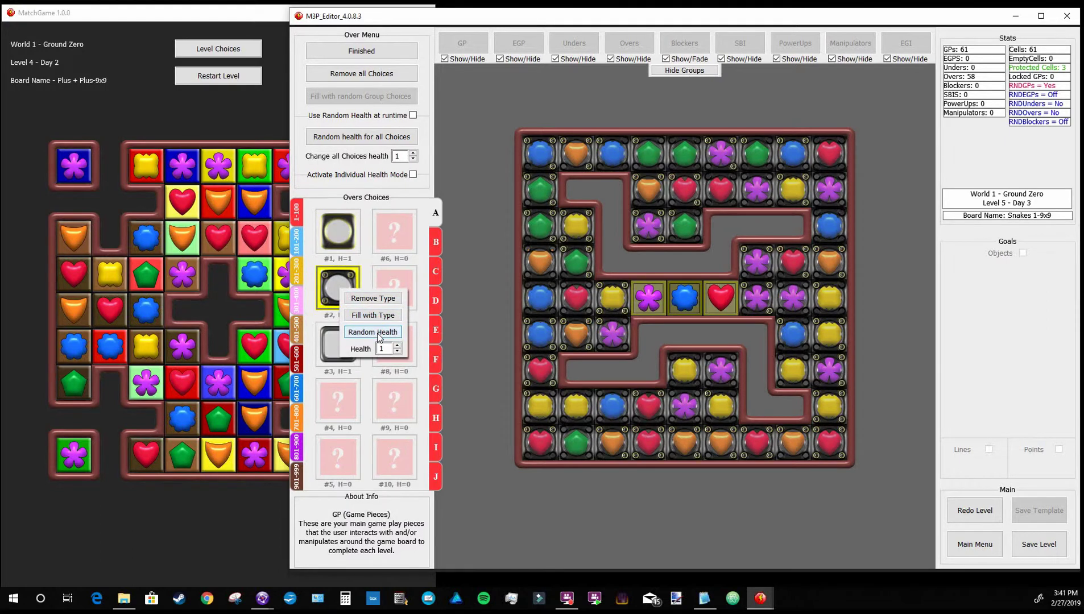
click(378, 336)
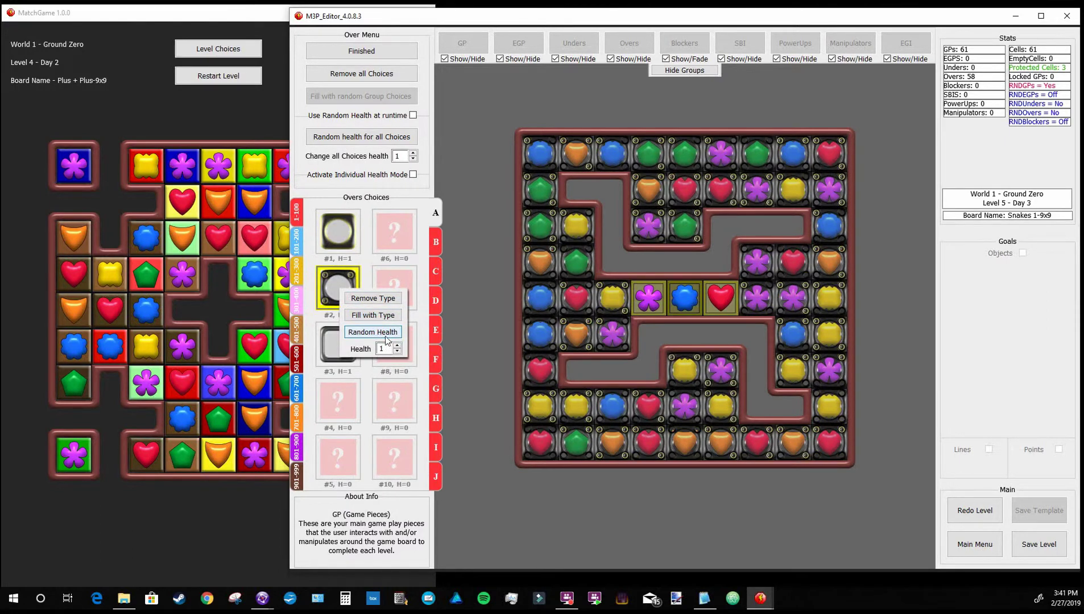
click(384, 52)
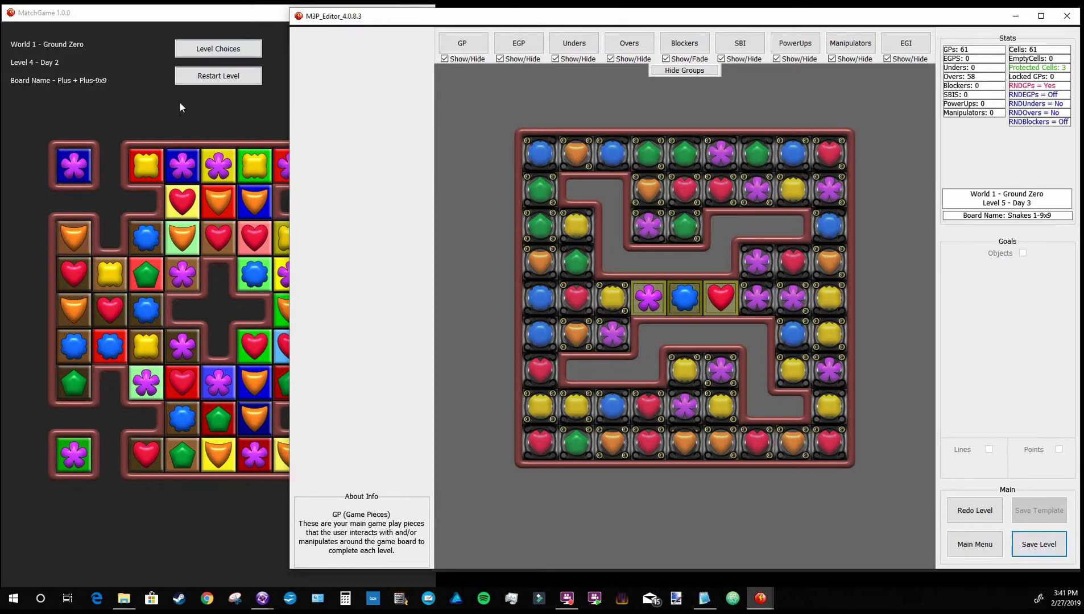
Switch to MatchGame, open Level 5 from the level choices, and restart it three times to check the random game pieces
click(226, 50)
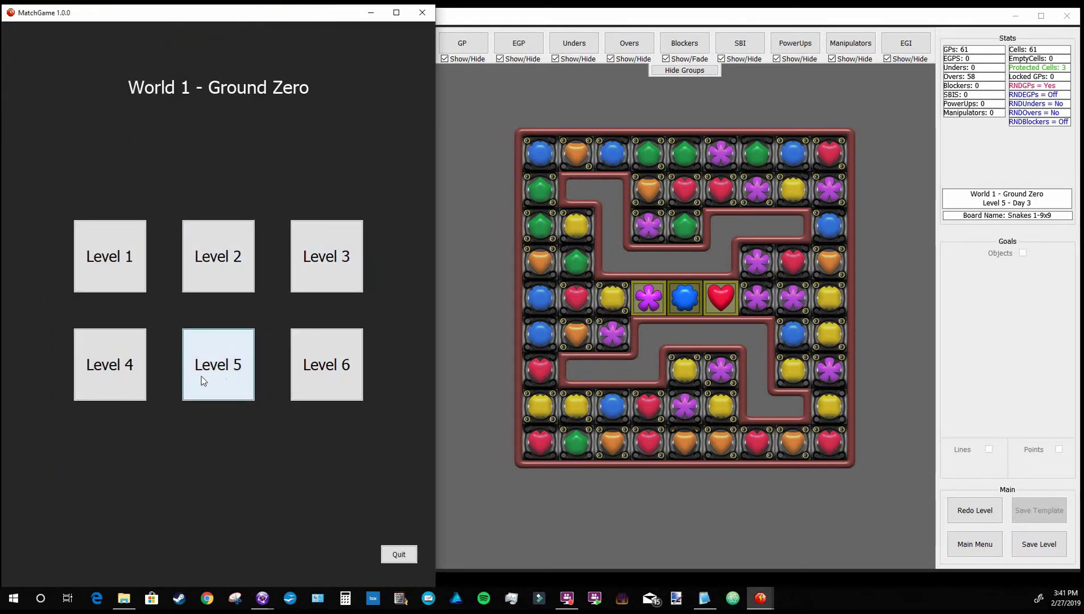
click(227, 381)
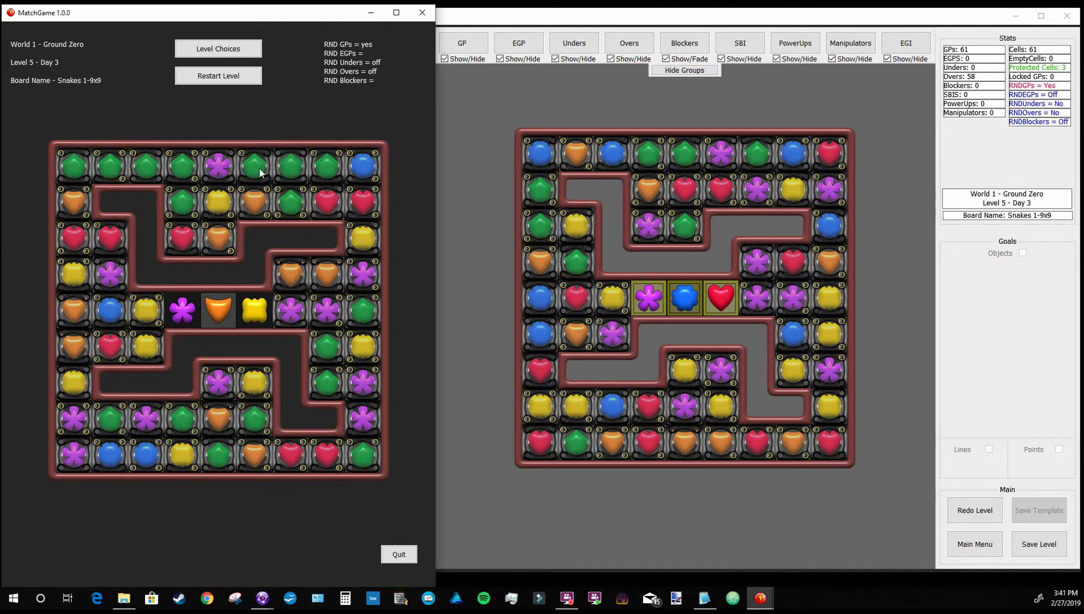
click(222, 75)
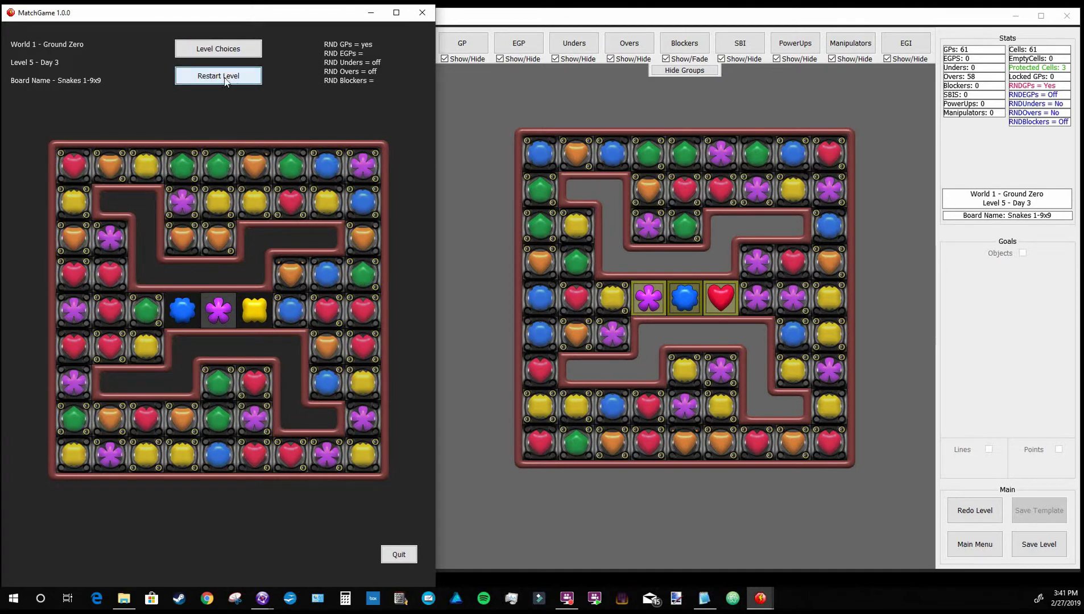
click(223, 77)
click(224, 84)
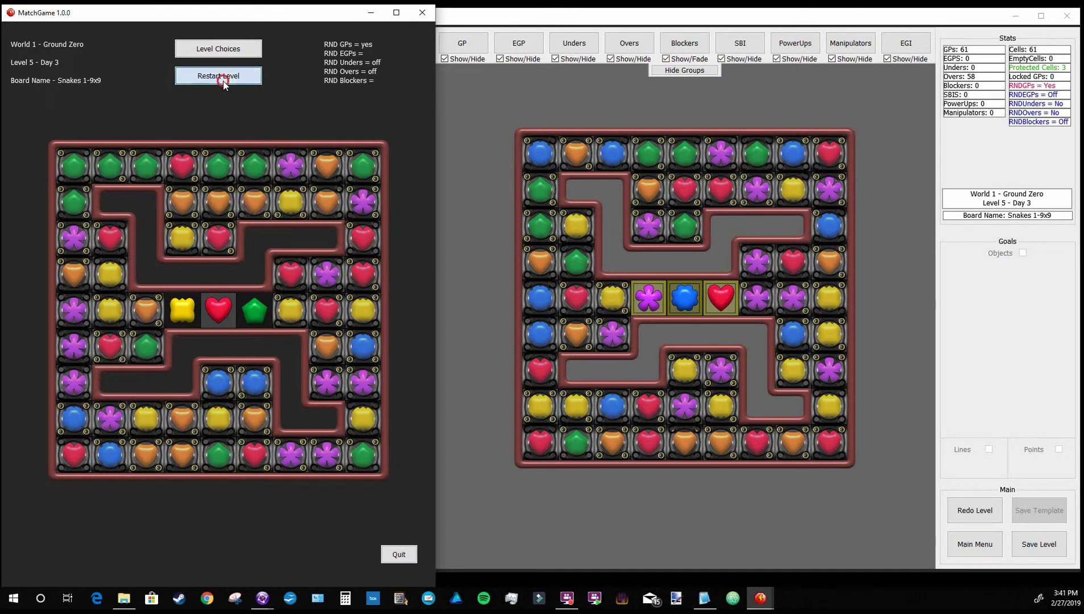
Restart Level 5 repeatedly to compare the randomized game pieces and the health of the overs
click(222, 81)
click(219, 83)
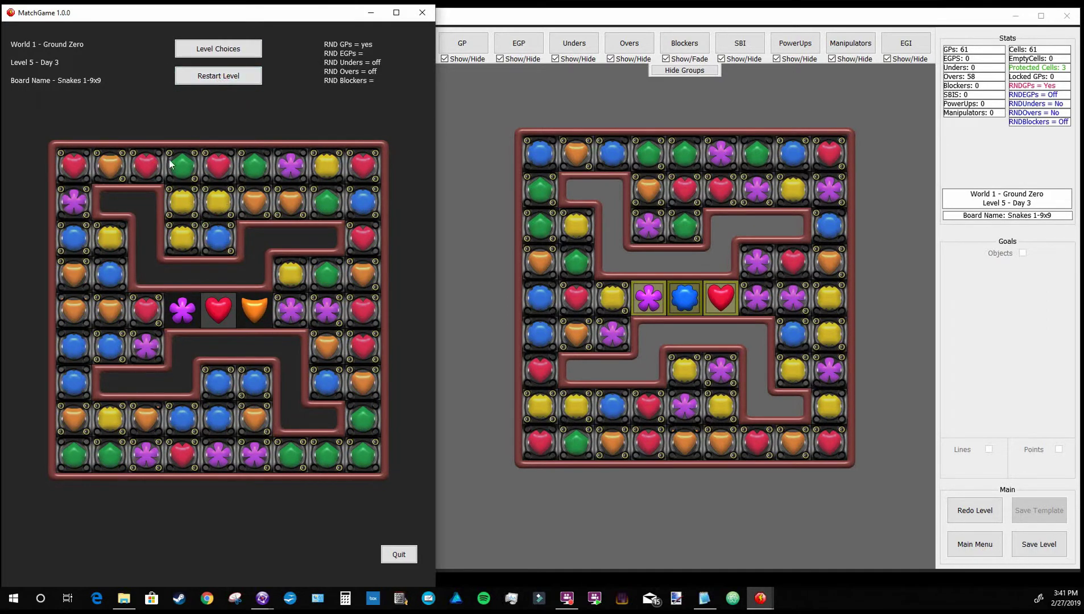
click(225, 84)
click(225, 82)
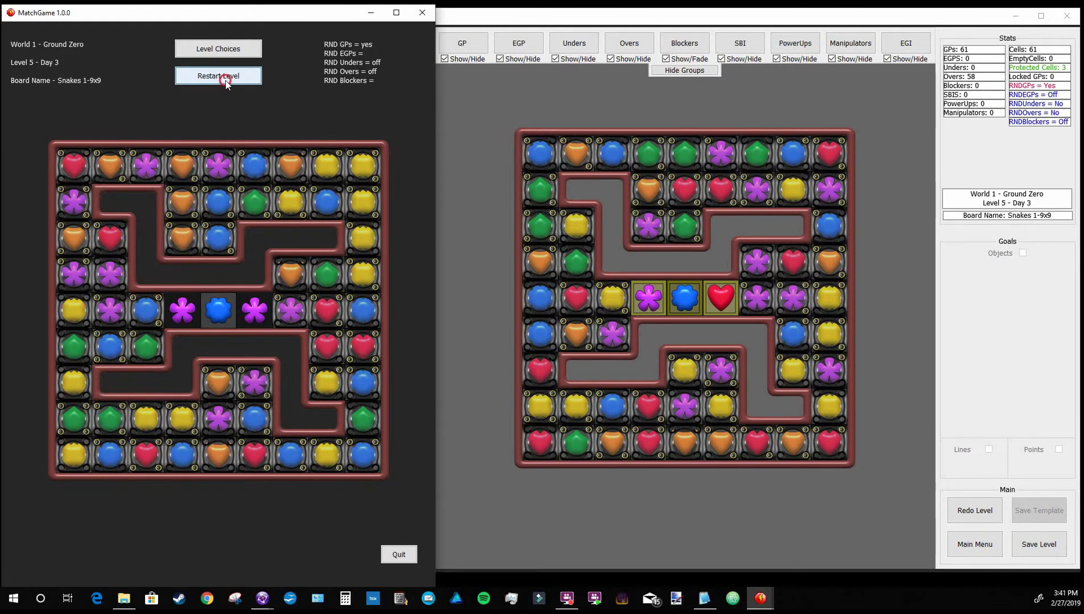
click(225, 83)
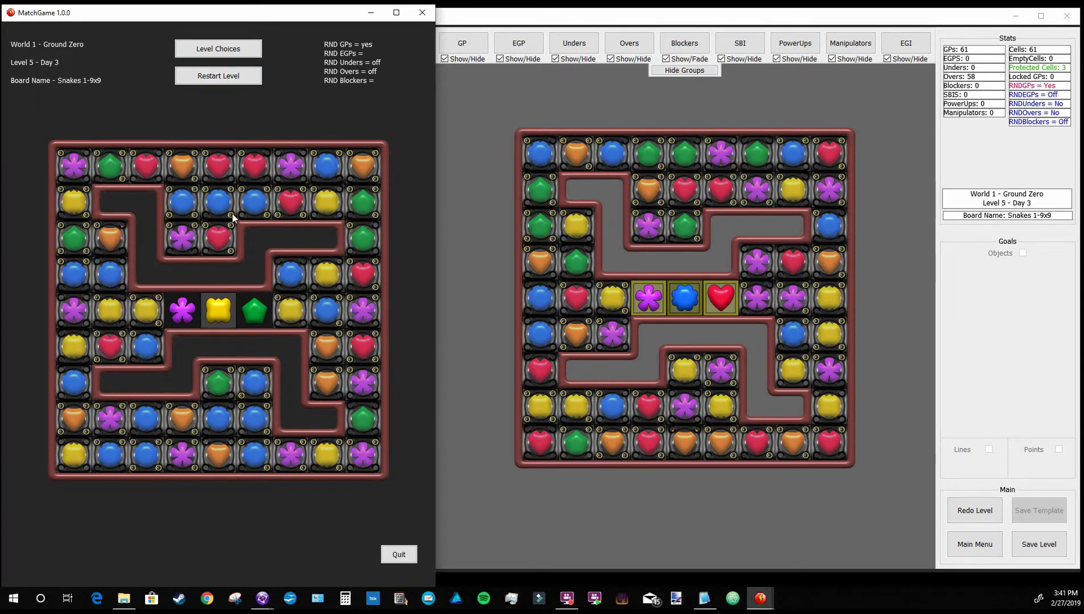
Switch to M3P_Editor, enable random health at runtime for the Day 3 overs, and save the level
click(481, 137)
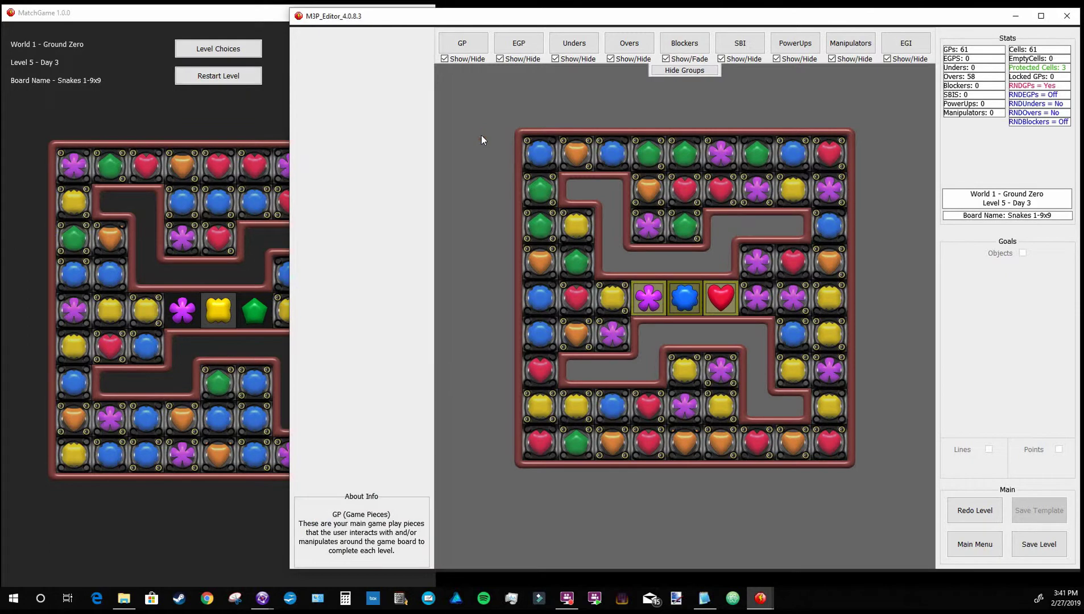
click(629, 43)
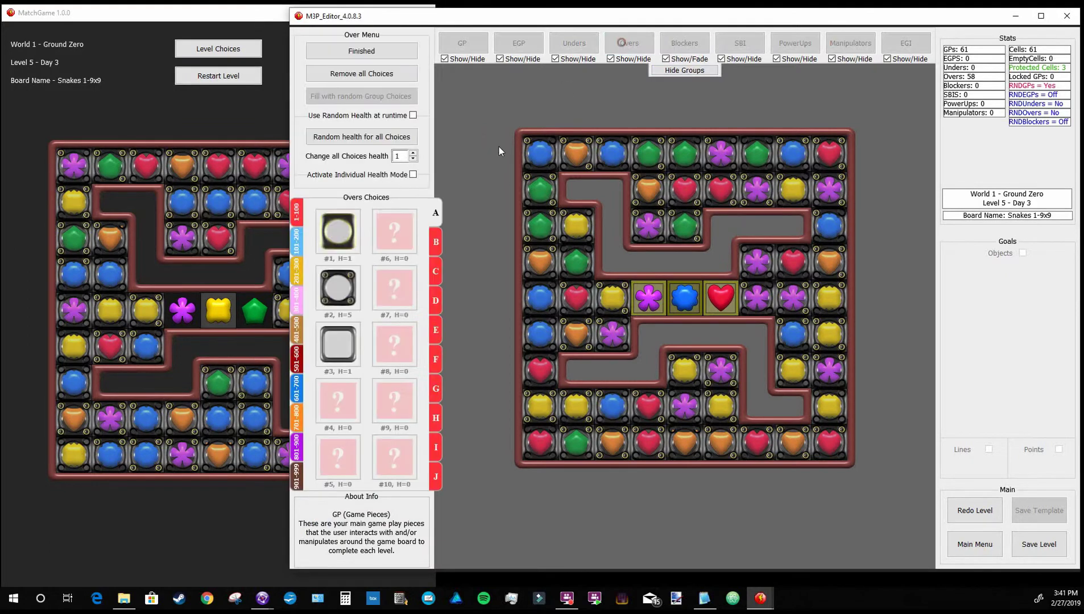
click(412, 116)
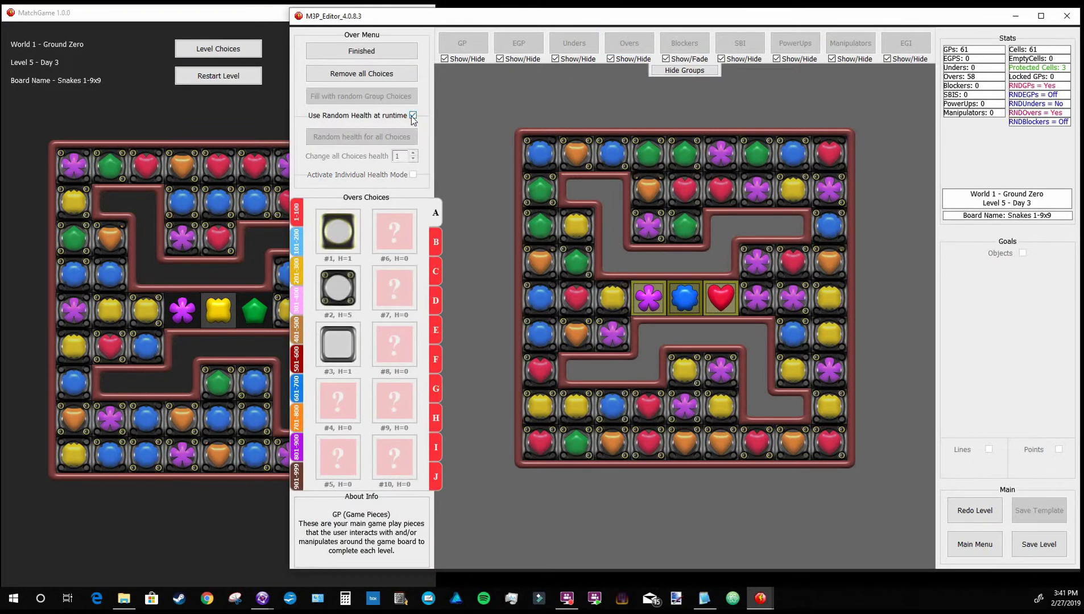
click(1038, 544)
Switch to MatchGame, reopen Level 5 from the level choices, and restart it several times to check the random over health
click(222, 52)
click(226, 383)
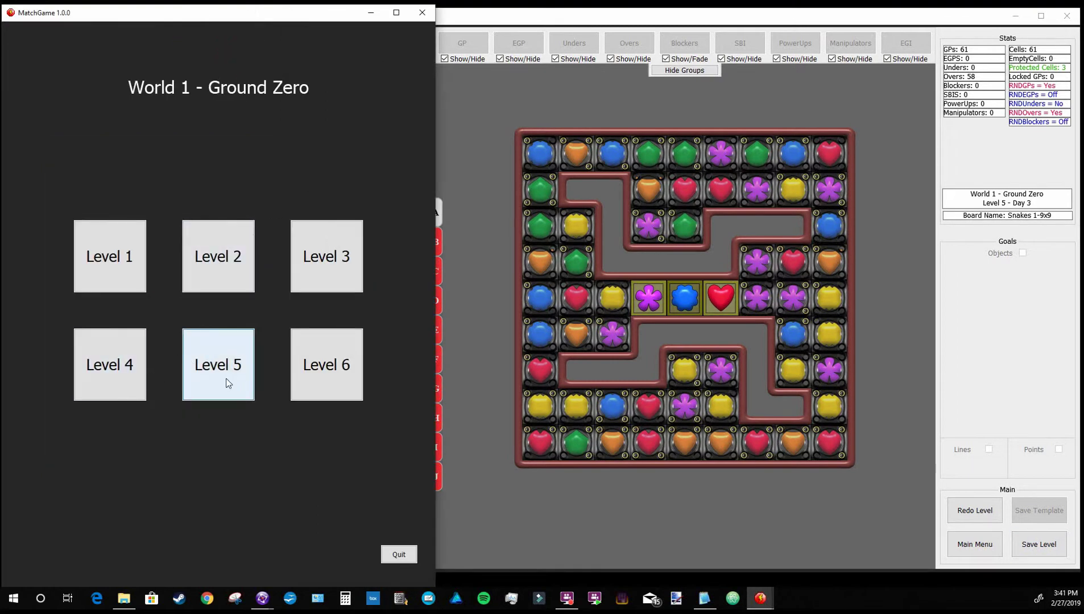
click(227, 383)
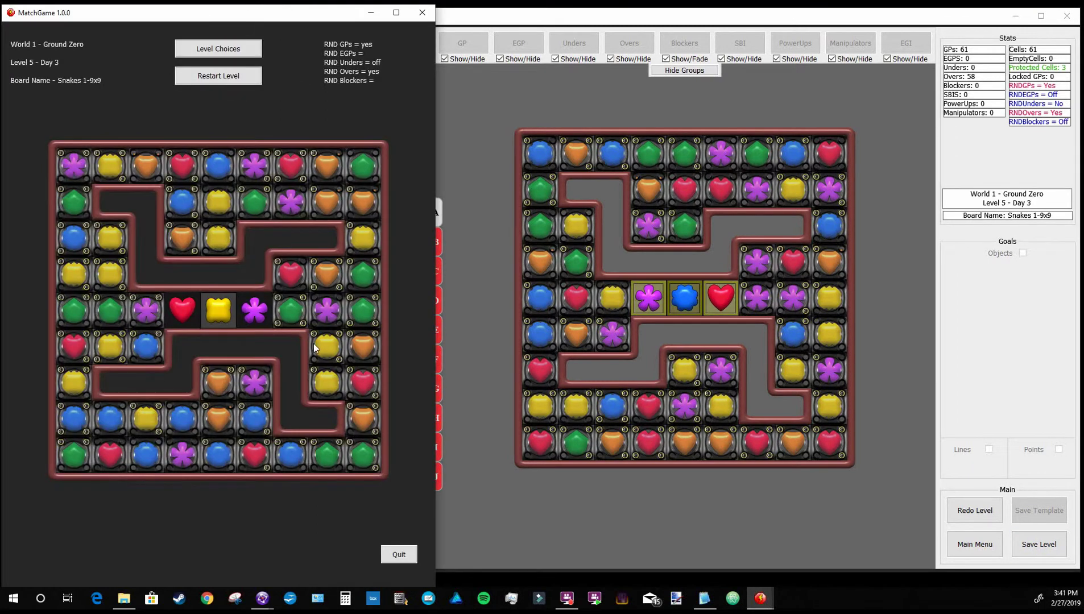
click(209, 74)
click(208, 76)
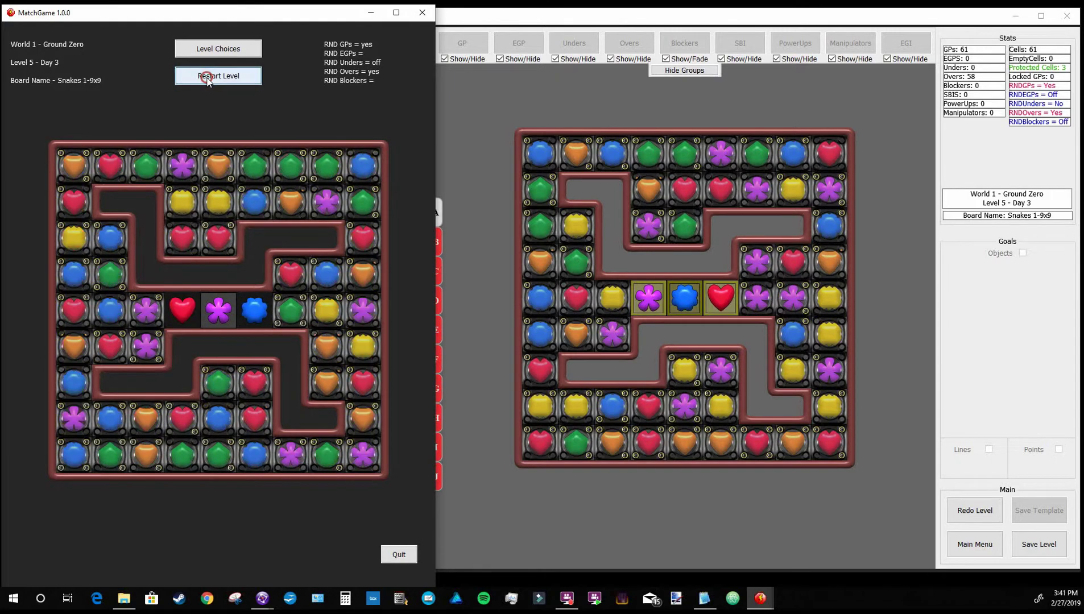
click(209, 79)
click(208, 79)
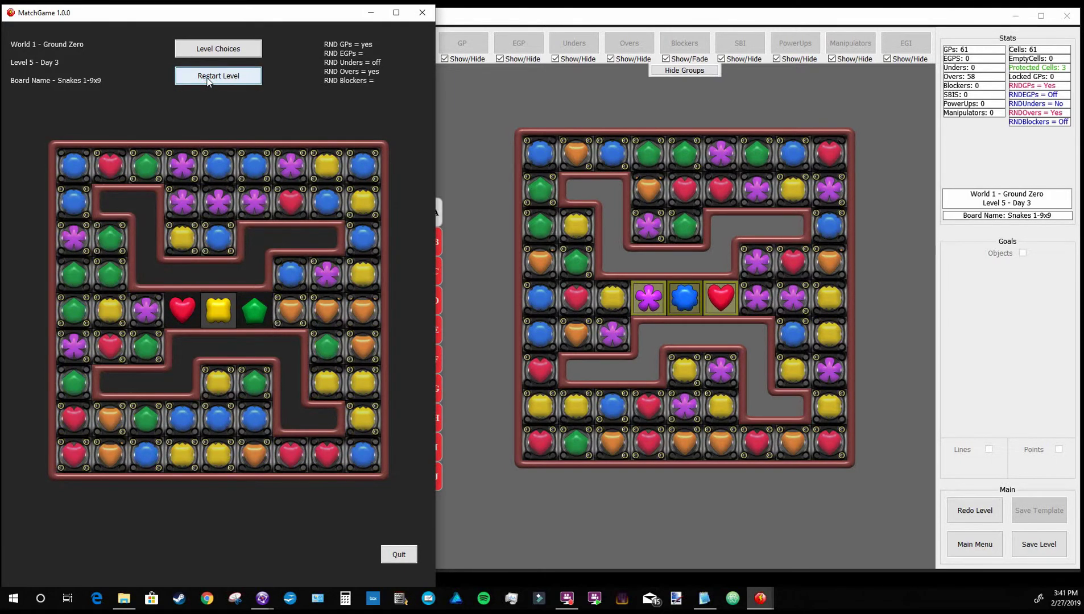
click(208, 79)
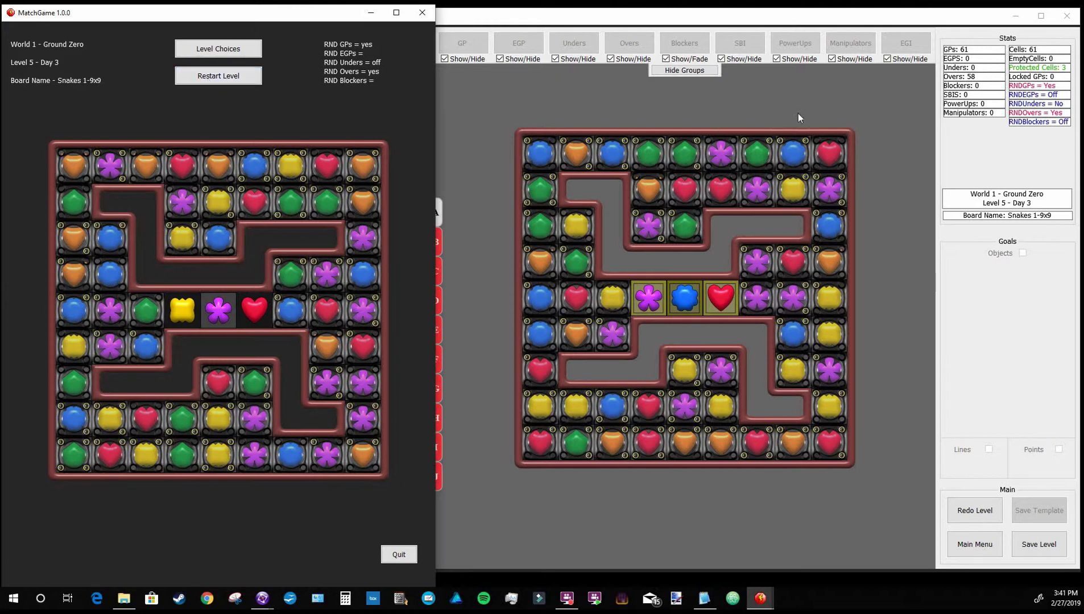
Switch back to M3P_Editor with the Day 3 overs settings
click(810, 102)
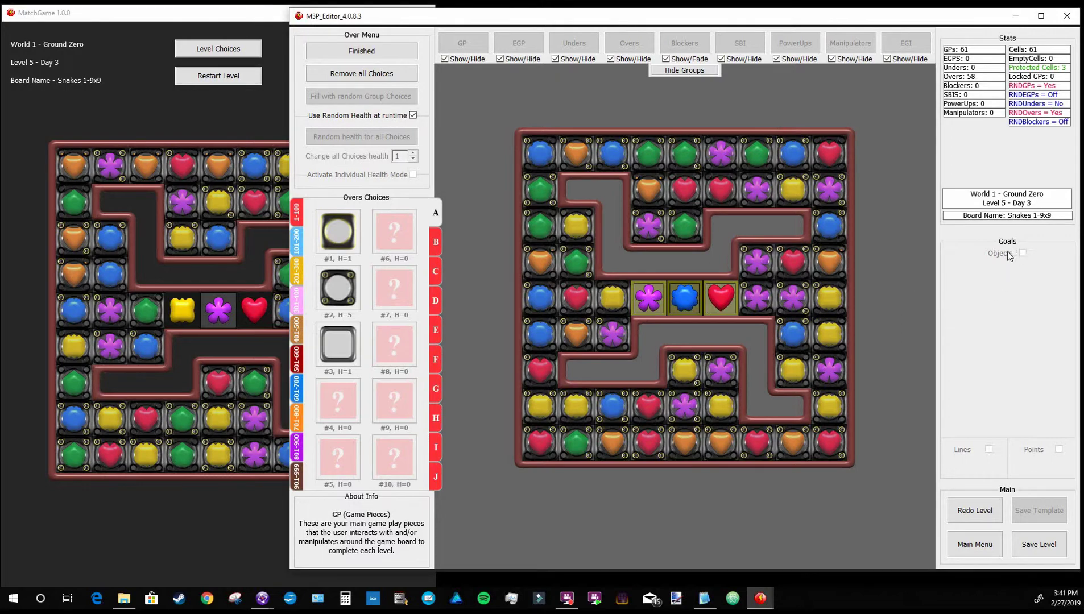